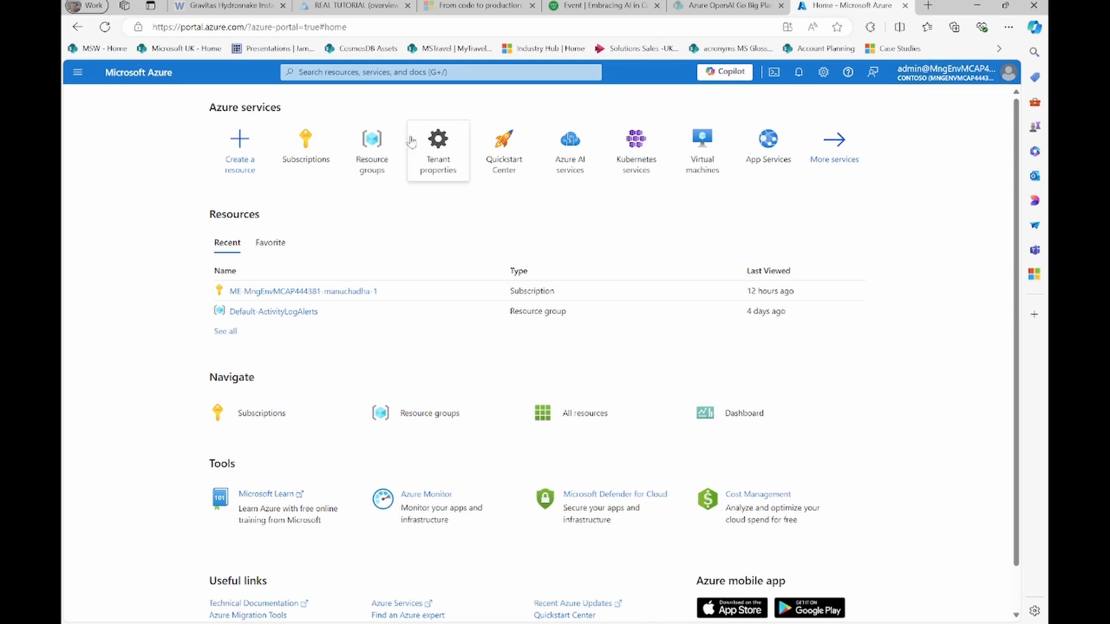
Find Microsoft Fabric in the marketplace through resource creation and start creating a Fabric capacity.
left_click(346, 73)
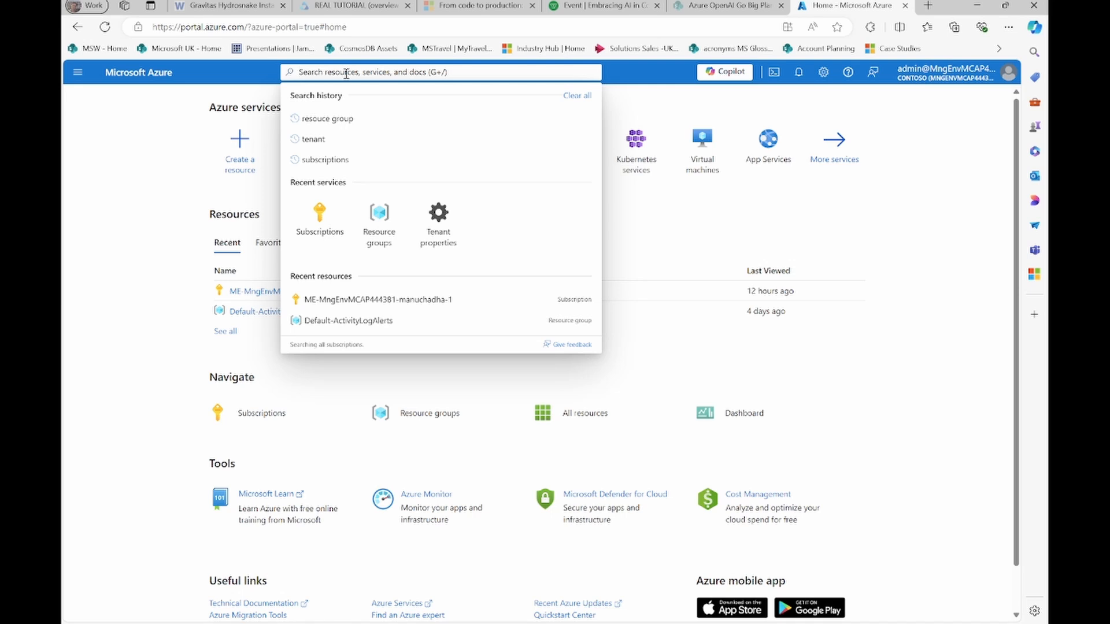
type("mi")
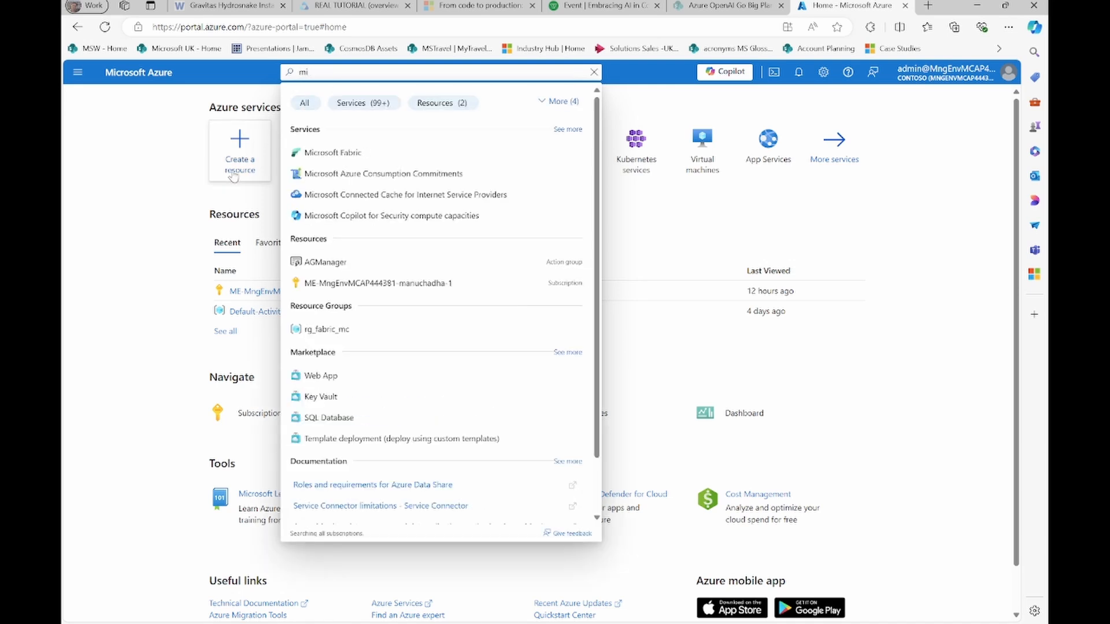
left_click(230, 175)
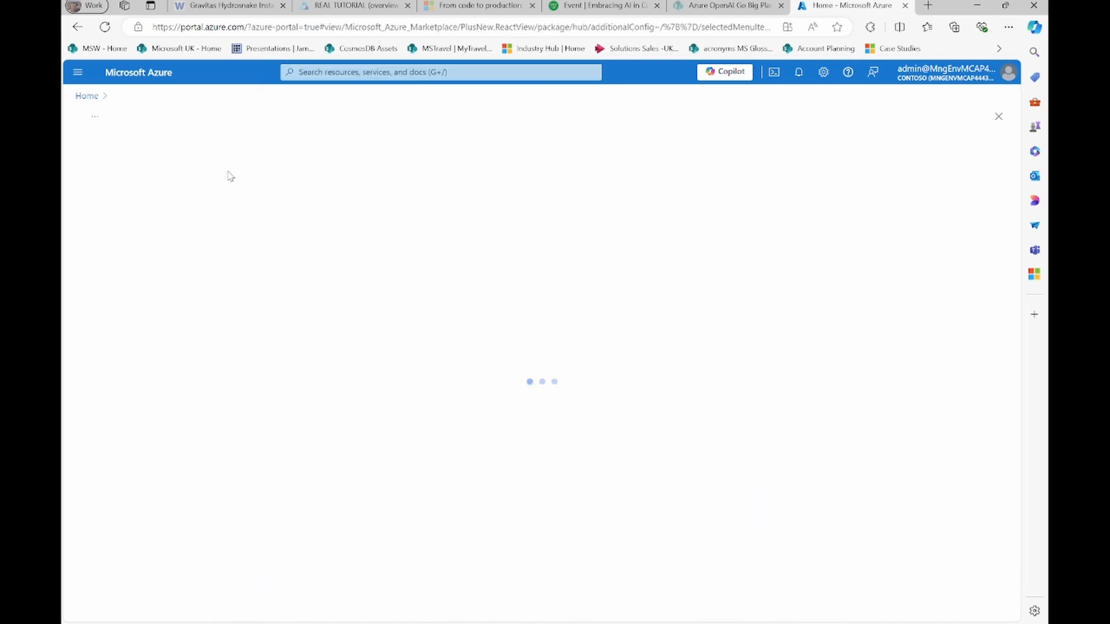
left_click(280, 153)
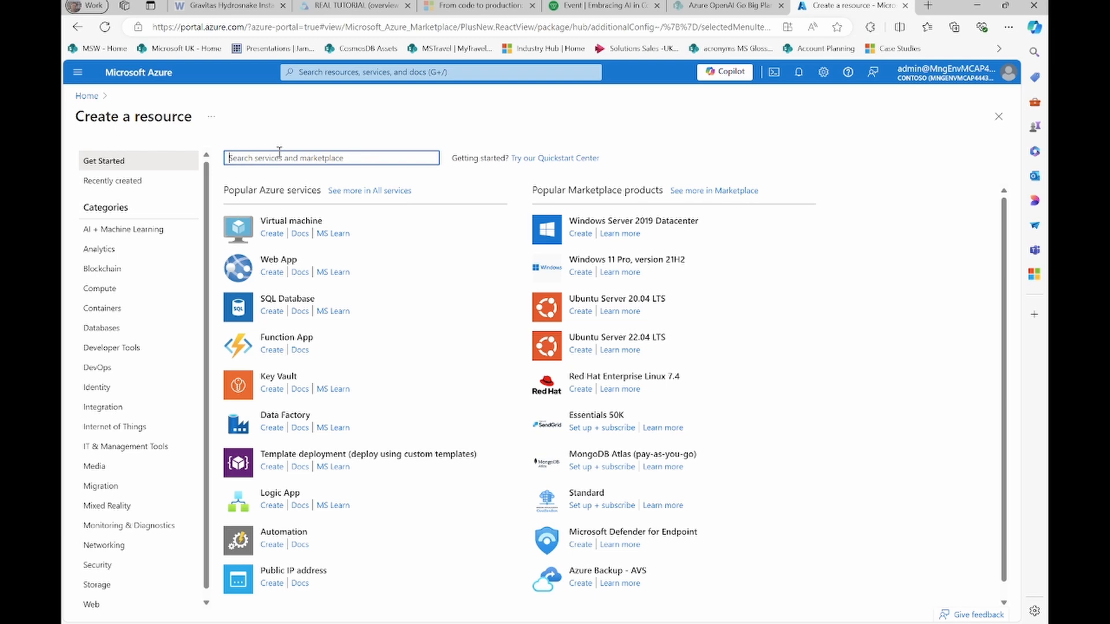
type("microsoft ")
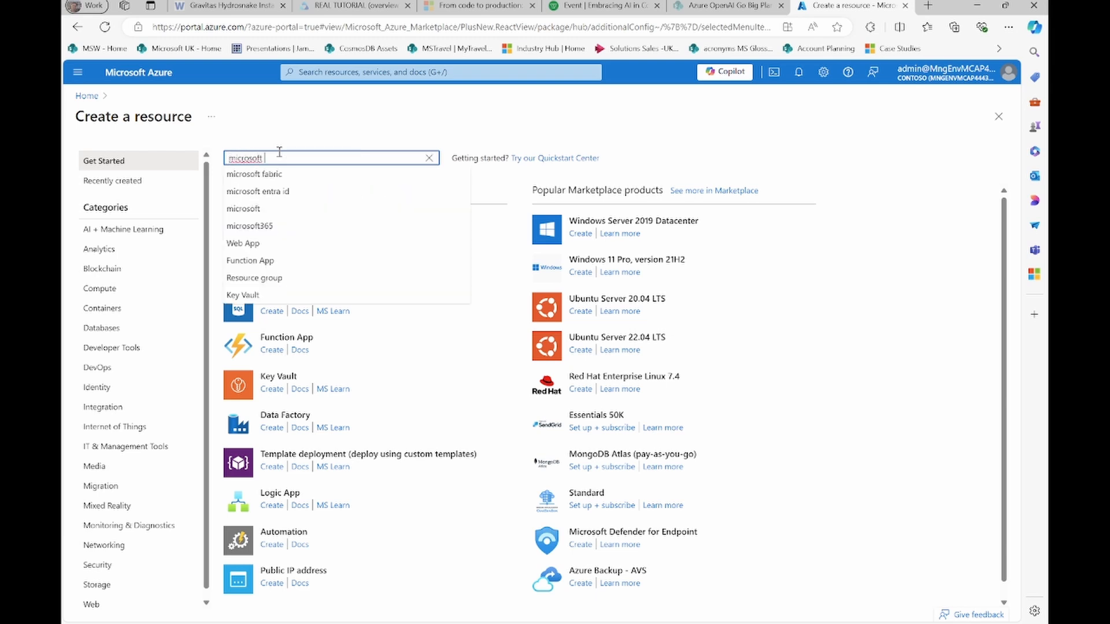
type("f")
left_click(273, 181)
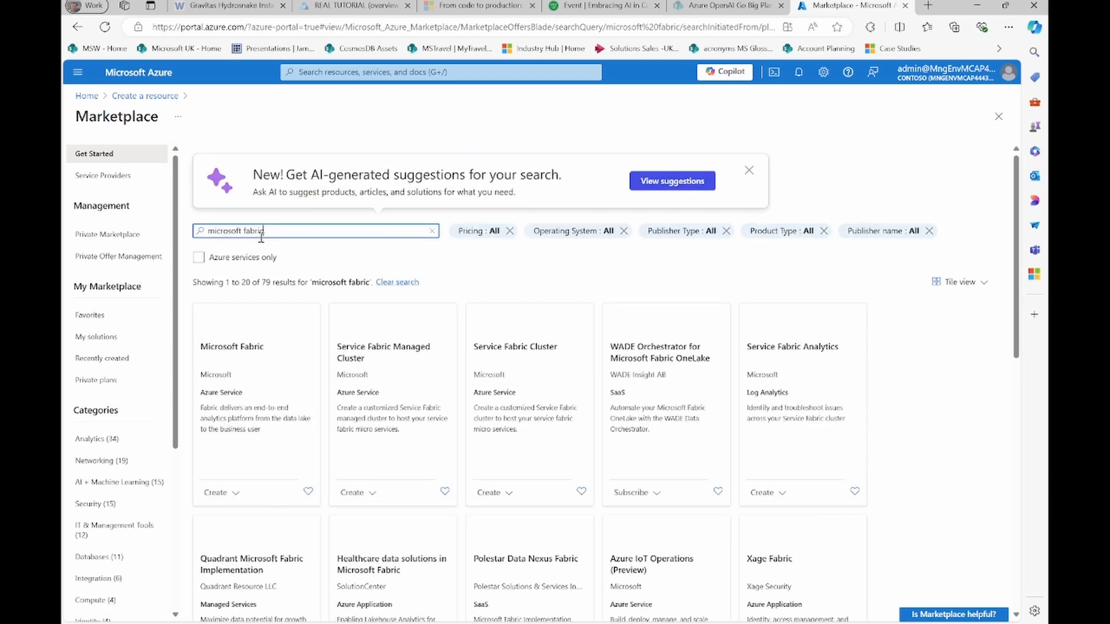
left_click(239, 496)
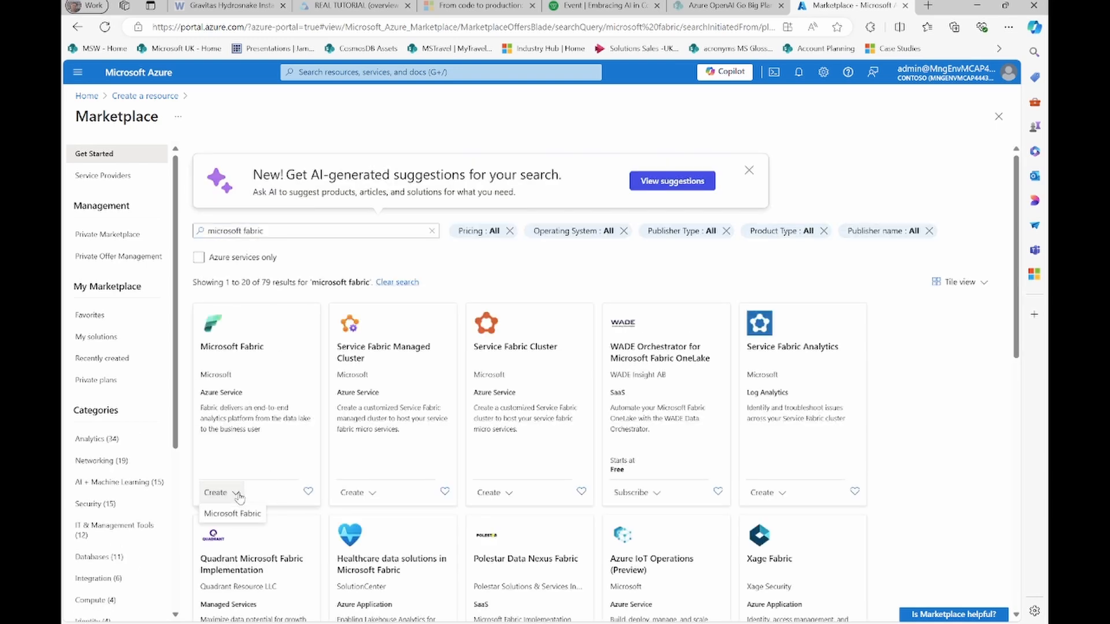
left_click(241, 514)
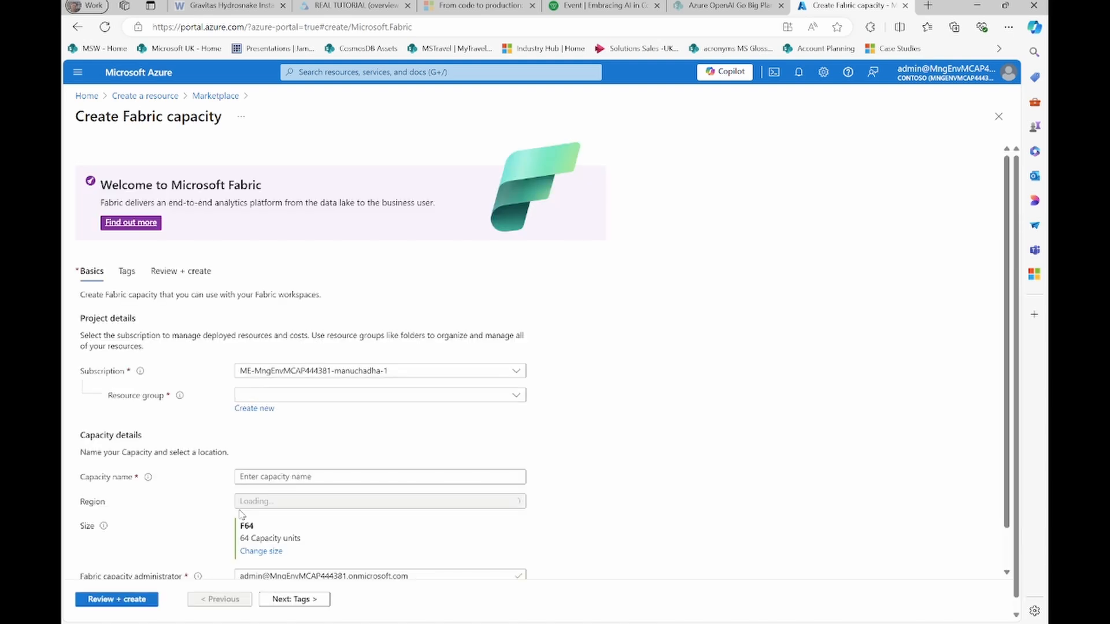
Create a new resource group named rg_fabricmc for the Fabric capacity.
scroll(636, 318, "down", 1)
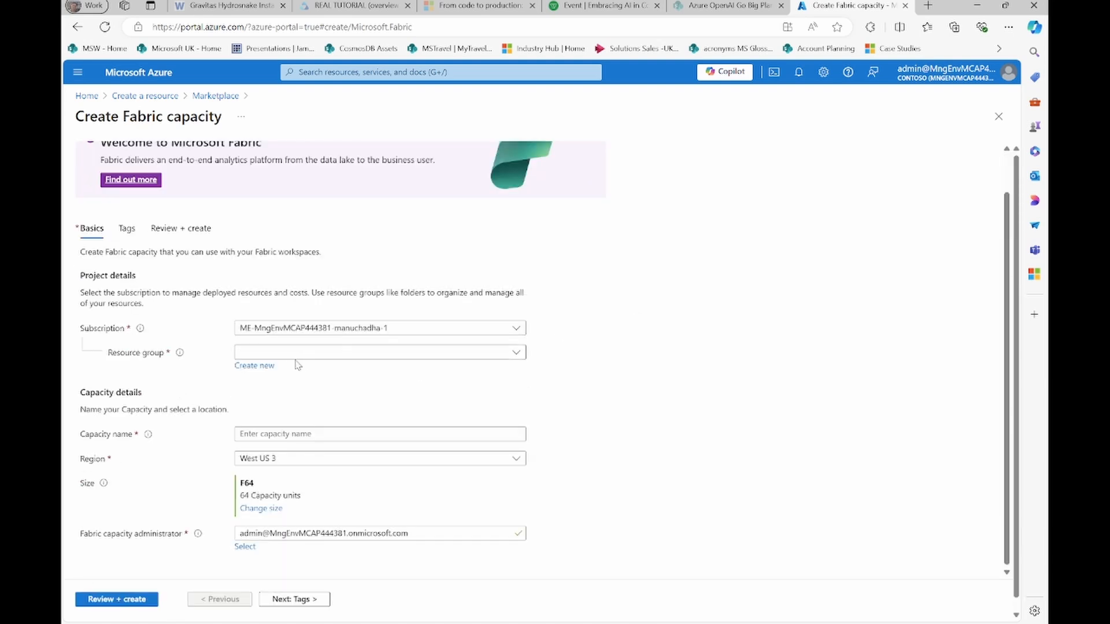
left_click(268, 366)
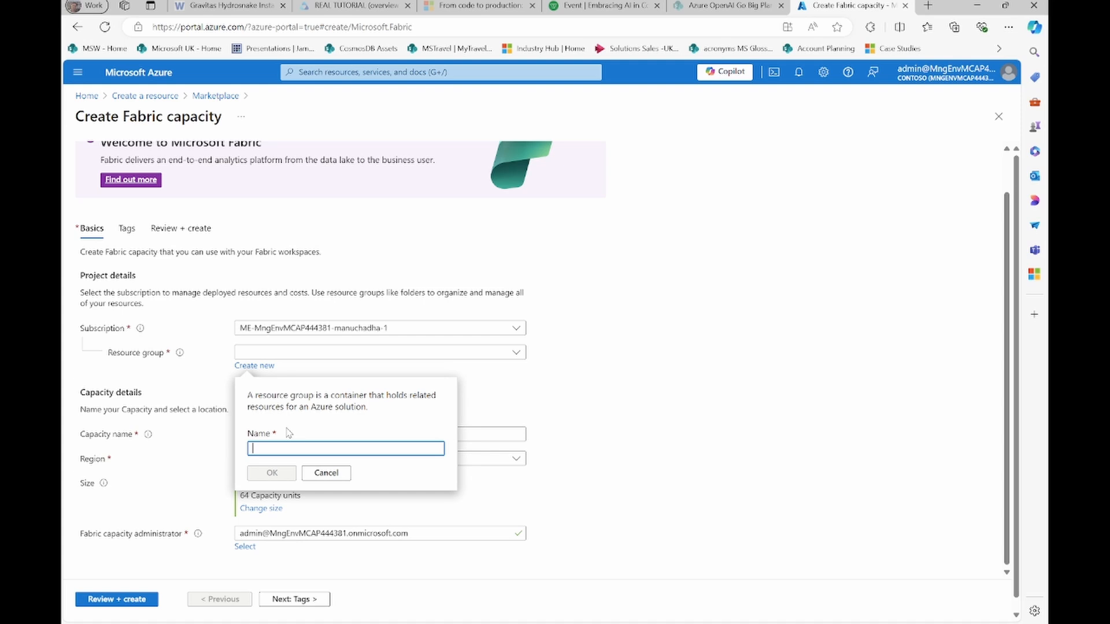
type("fab")
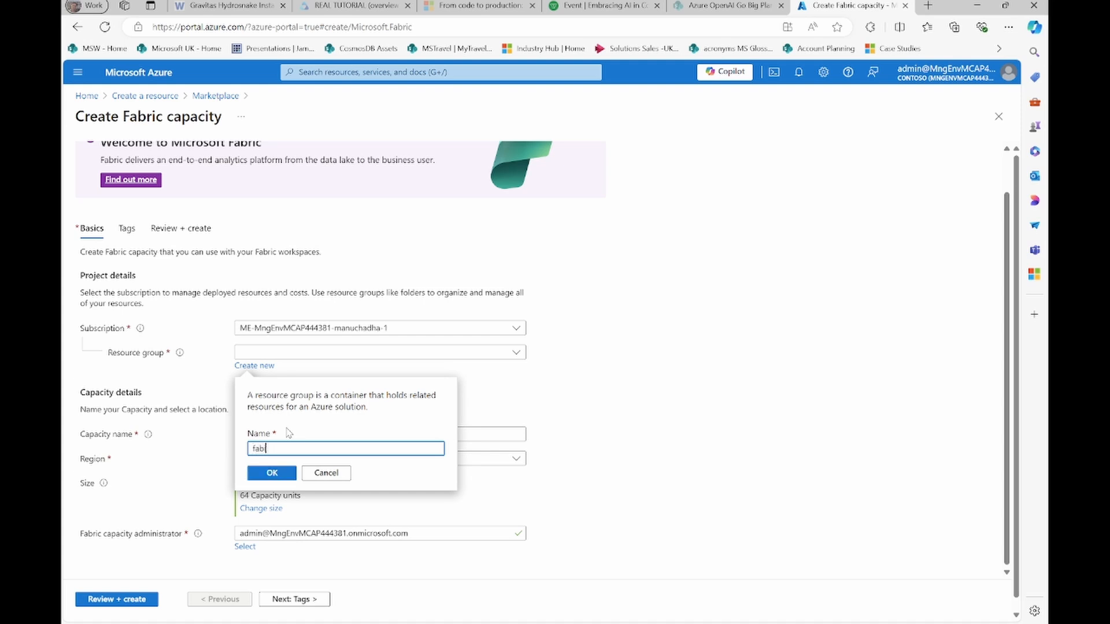
type("ricmc")
key("Home")
type("rg_")
left_click(273, 473)
Name the capacity fabricmc64 and set its region to UK South.
left_click(274, 434)
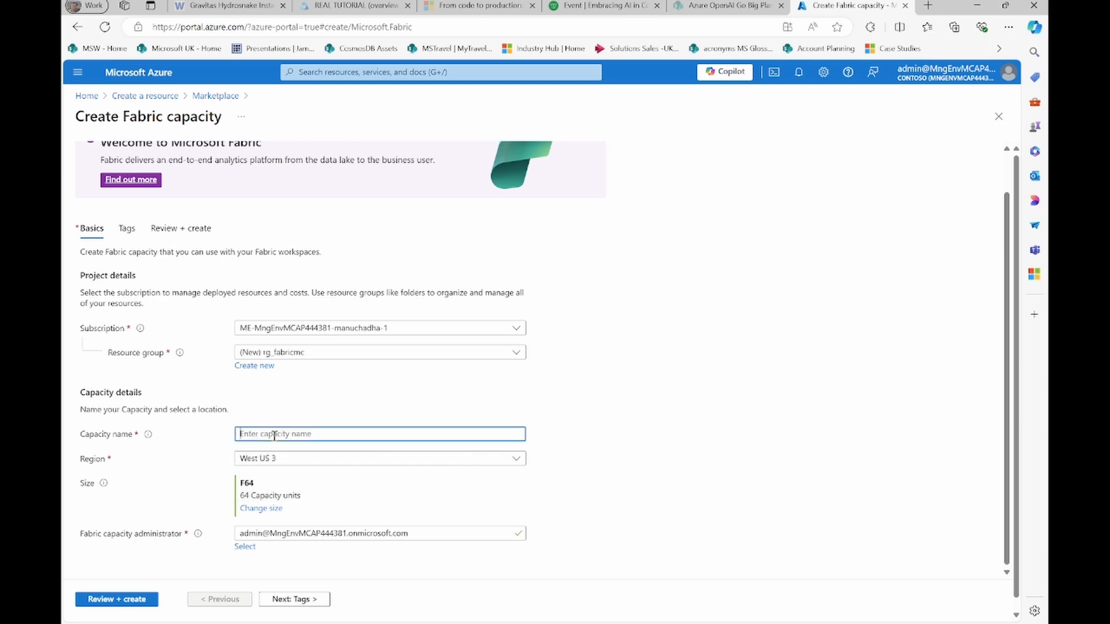
type("fabricmc64")
left_click(293, 463)
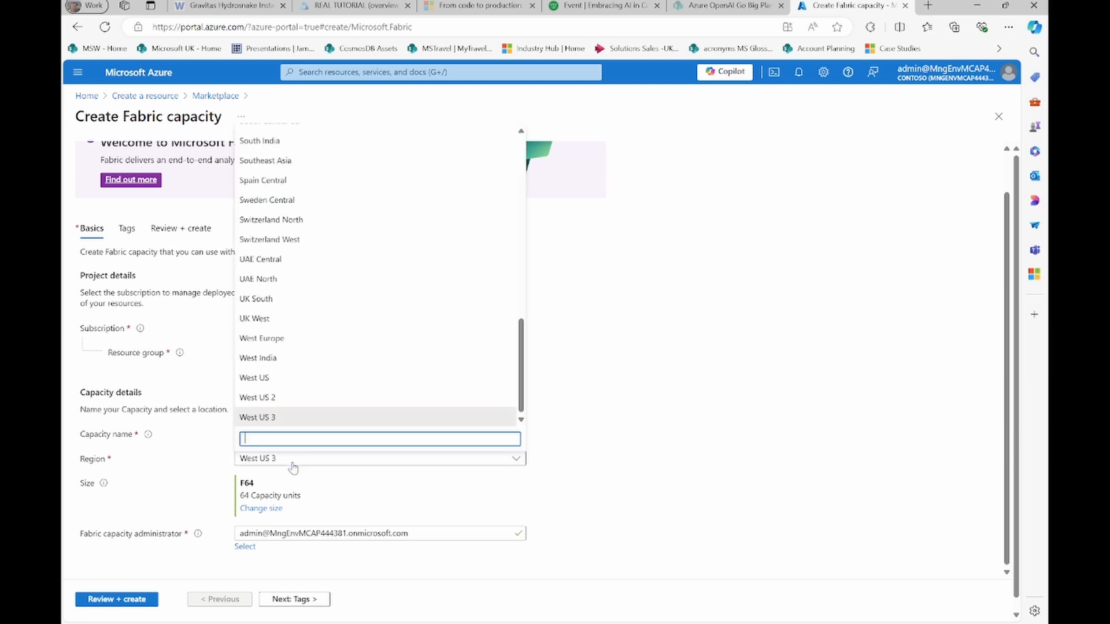
left_click(283, 300)
scroll(701, 417, "down", 2)
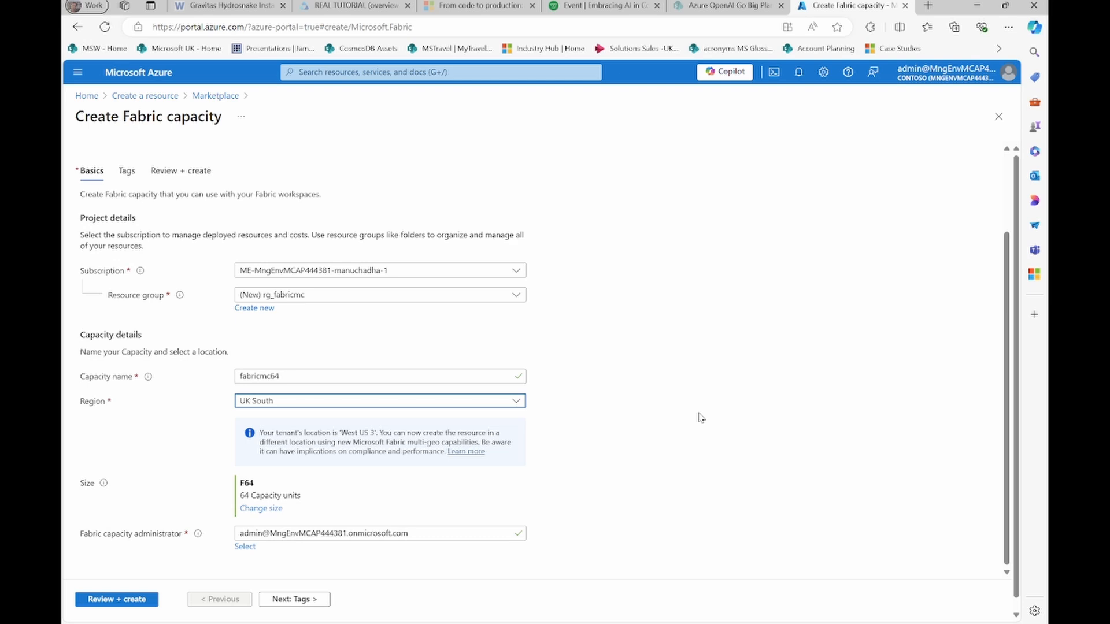
Deploy the fabricmc64 capacity with size F64 and open the deployed resource.
left_click(261, 509)
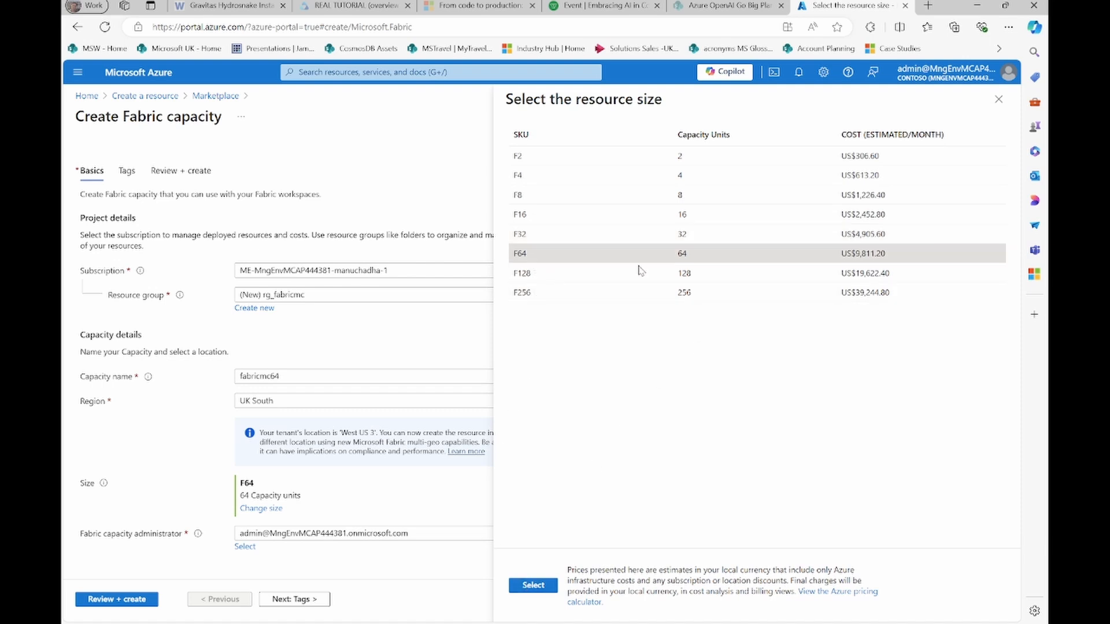
left_click(533, 585)
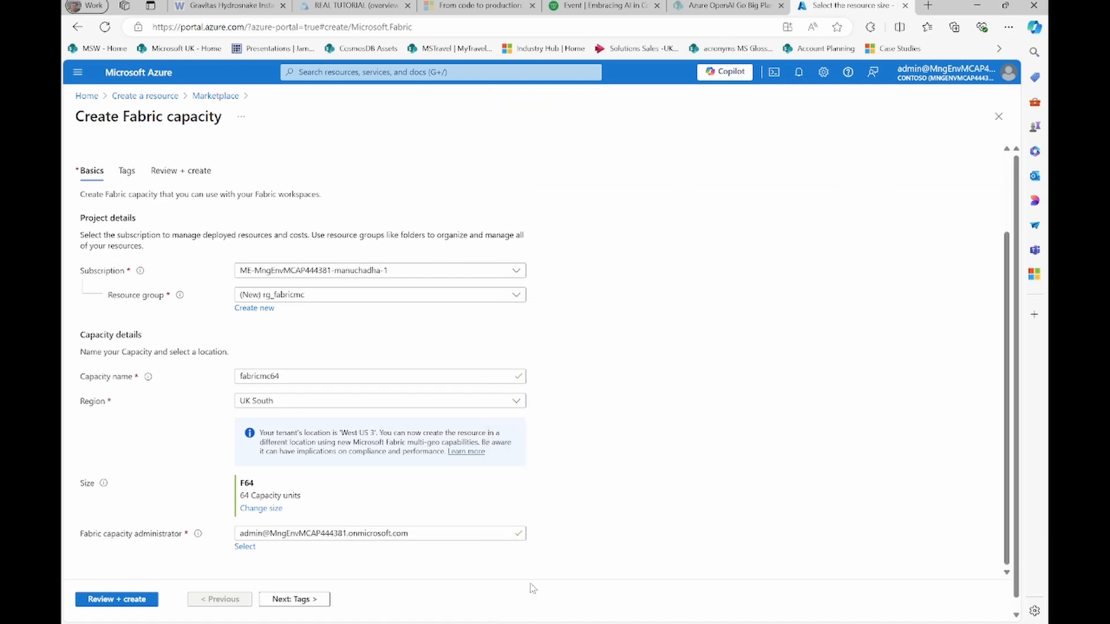
left_click(137, 601)
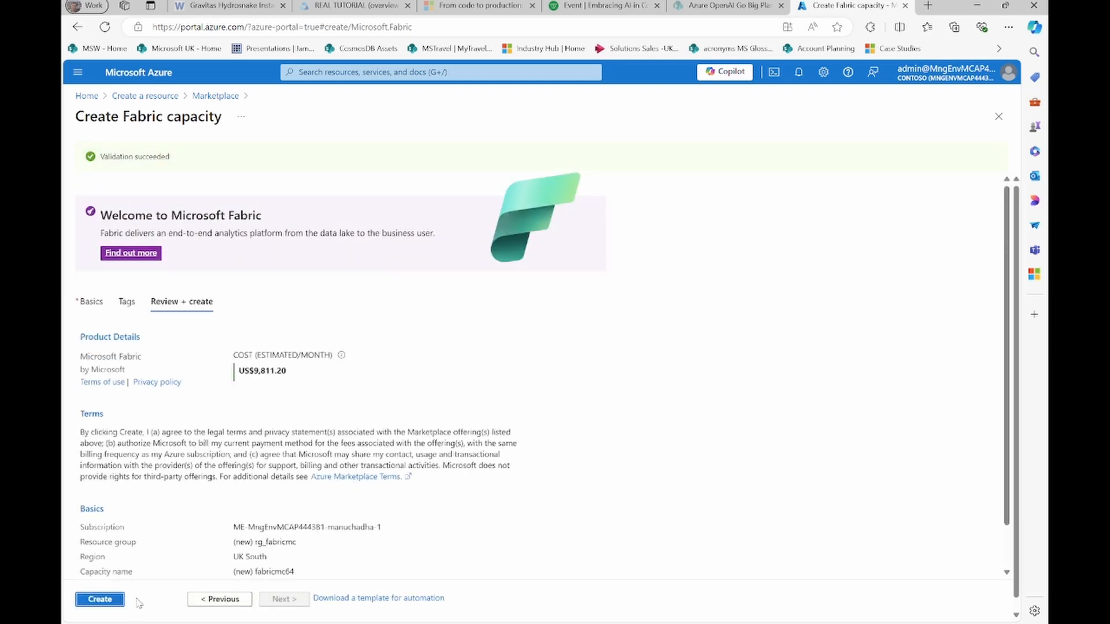
left_click(101, 601)
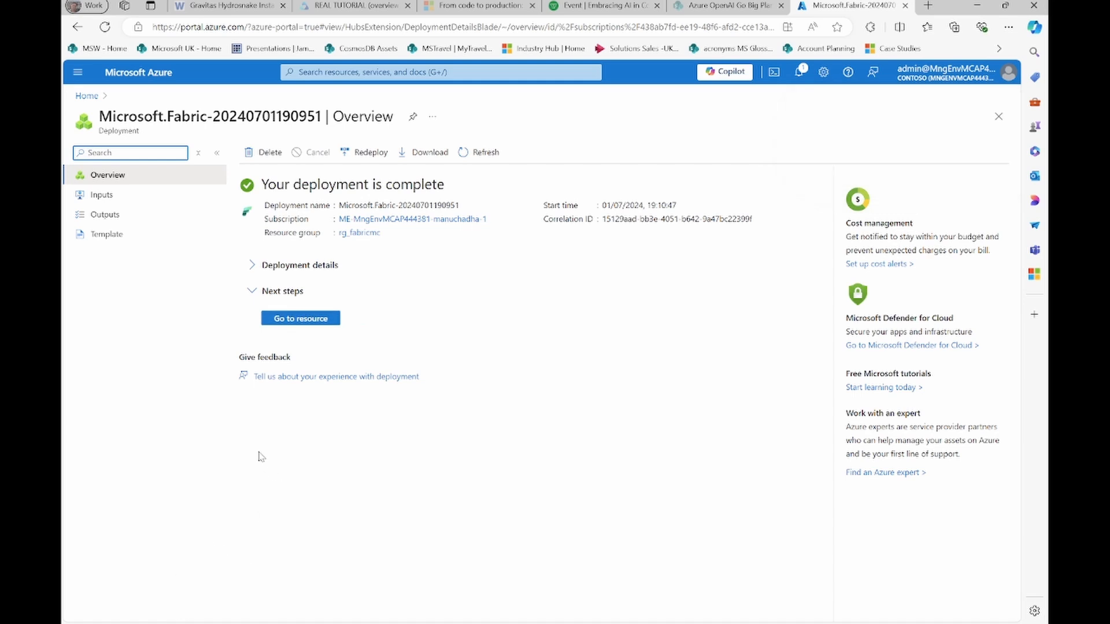
left_click(313, 326)
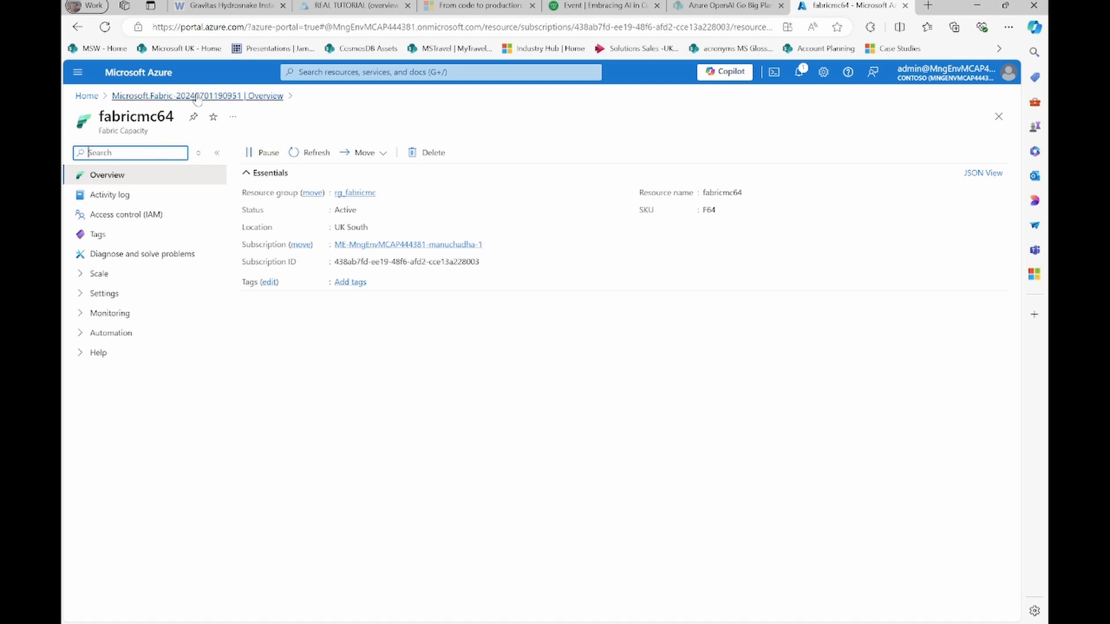
Return to the portal home, search the marketplace for "microsoft fabric" and start creating a second Fabric capacity.
left_click(88, 96)
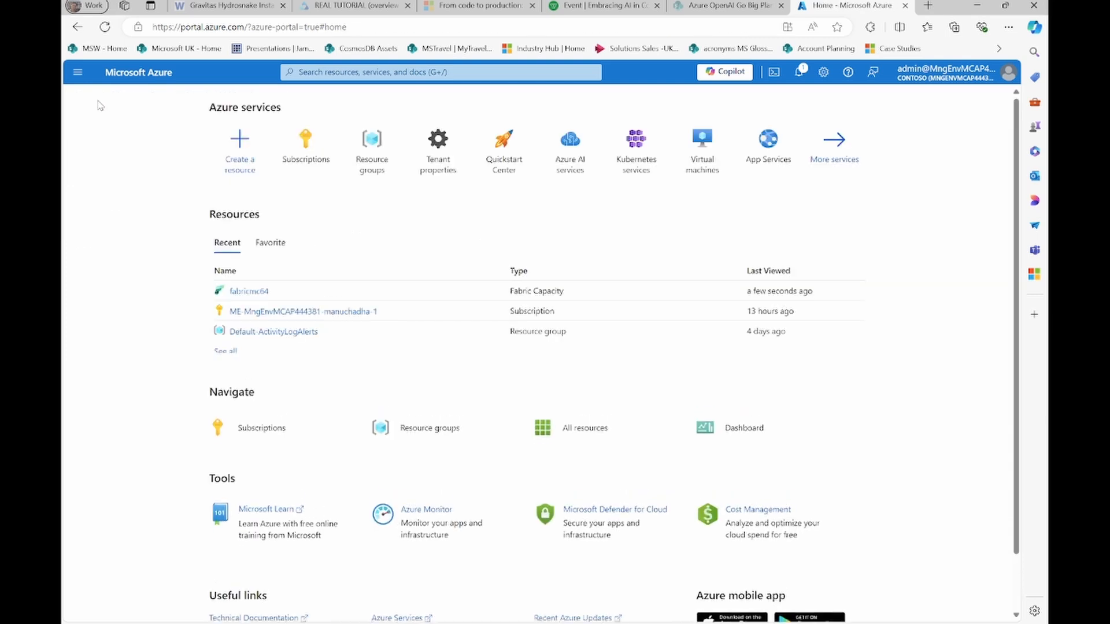
left_click(240, 155)
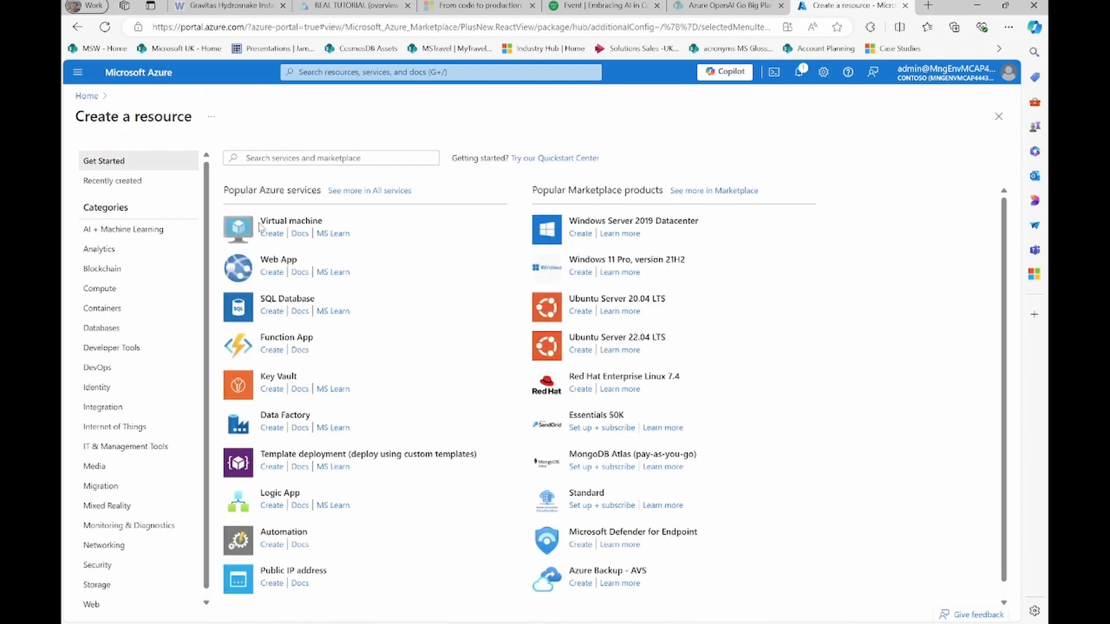
left_click(277, 156)
type("micros")
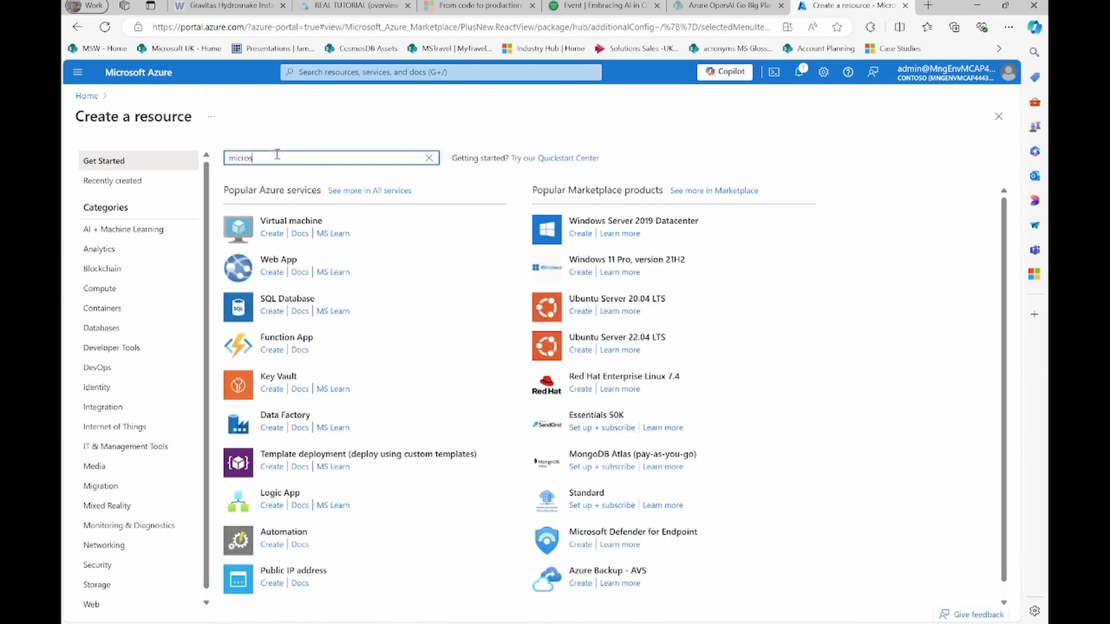
type("pft fa")
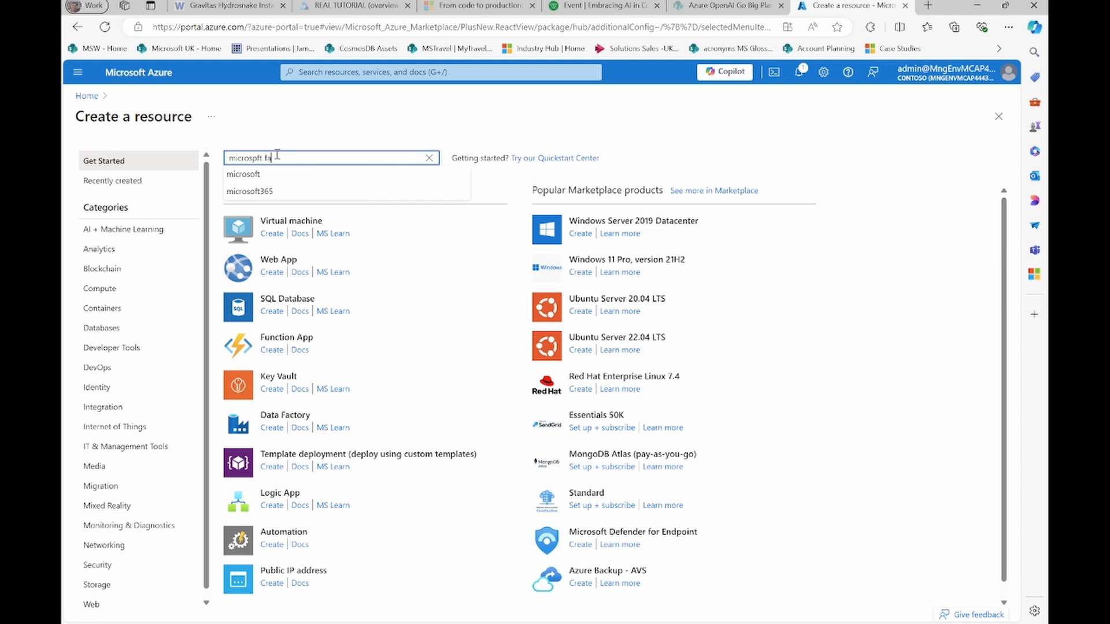
type("bric")
key("ctrl+a")
type("micr")
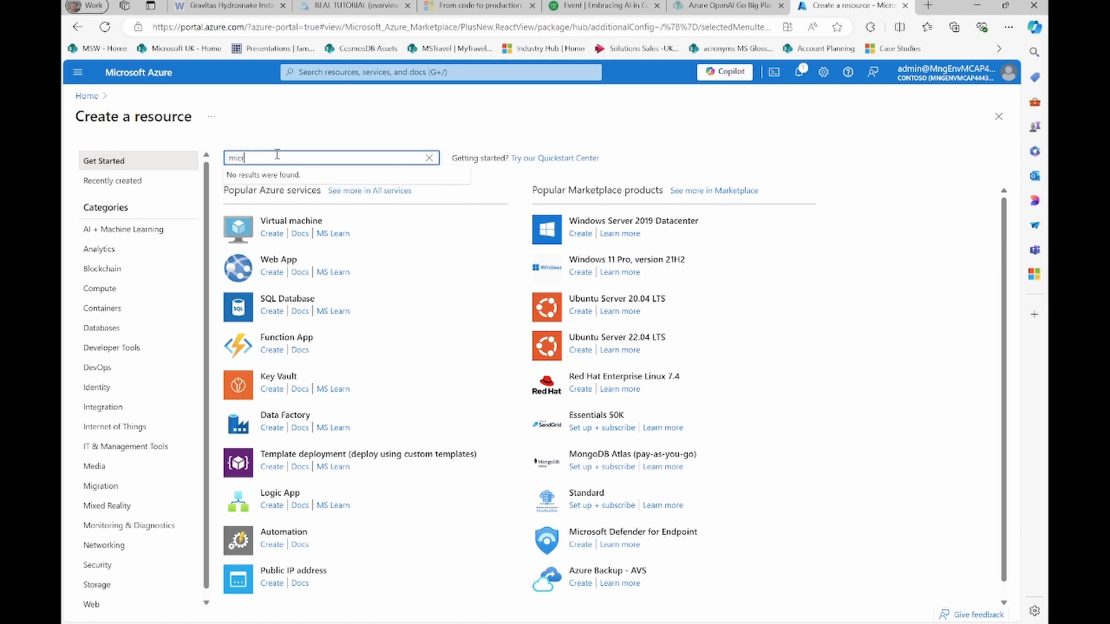
type("osoft fabric")
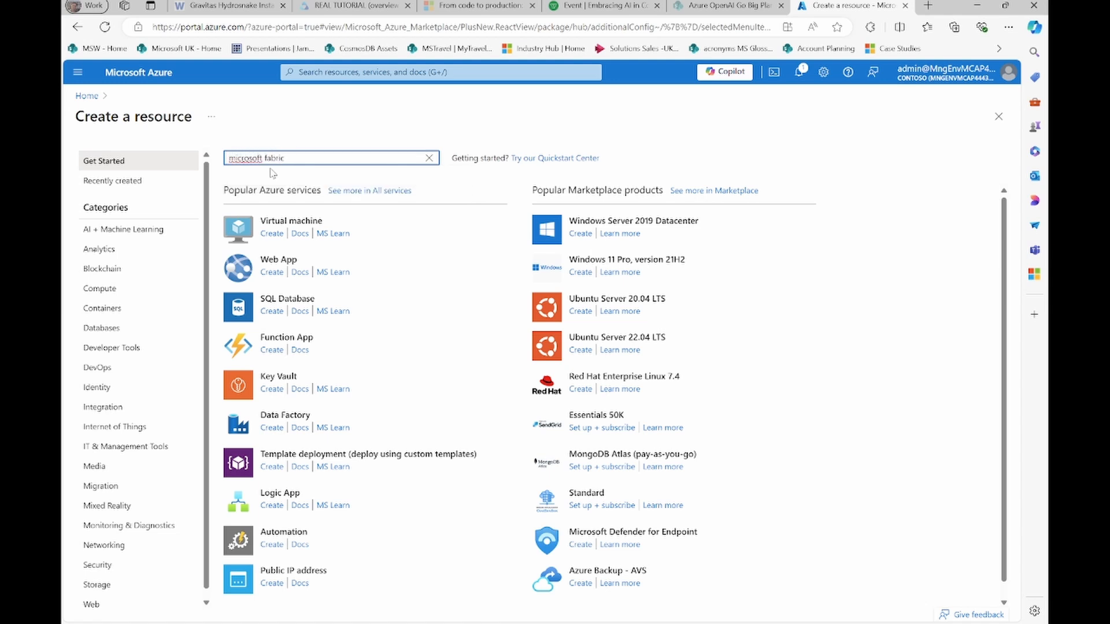
key("Return")
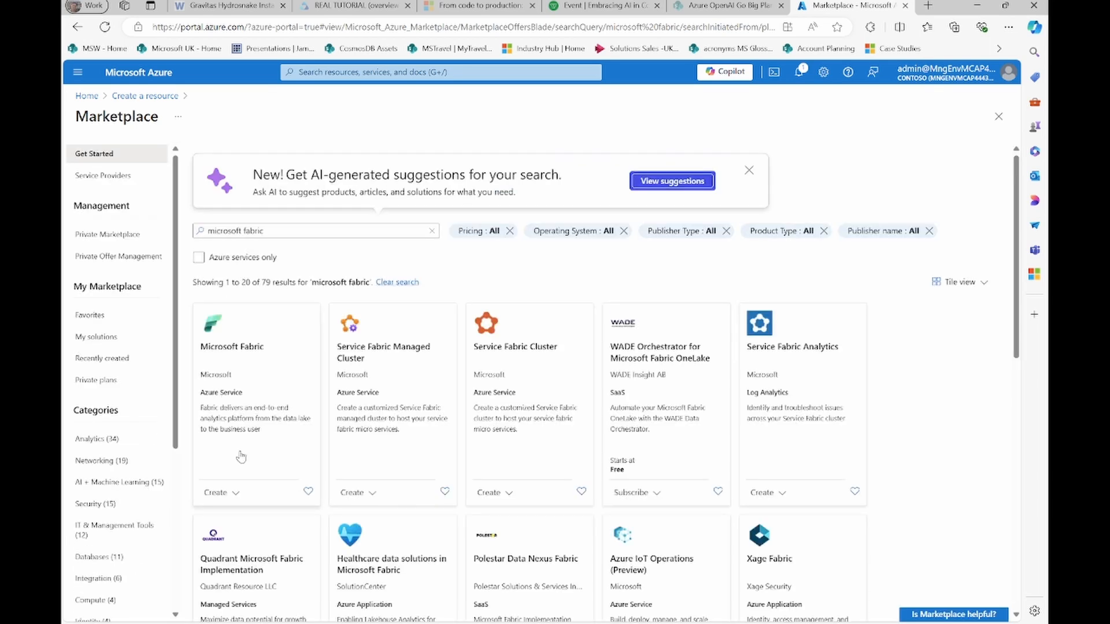
left_click(219, 492)
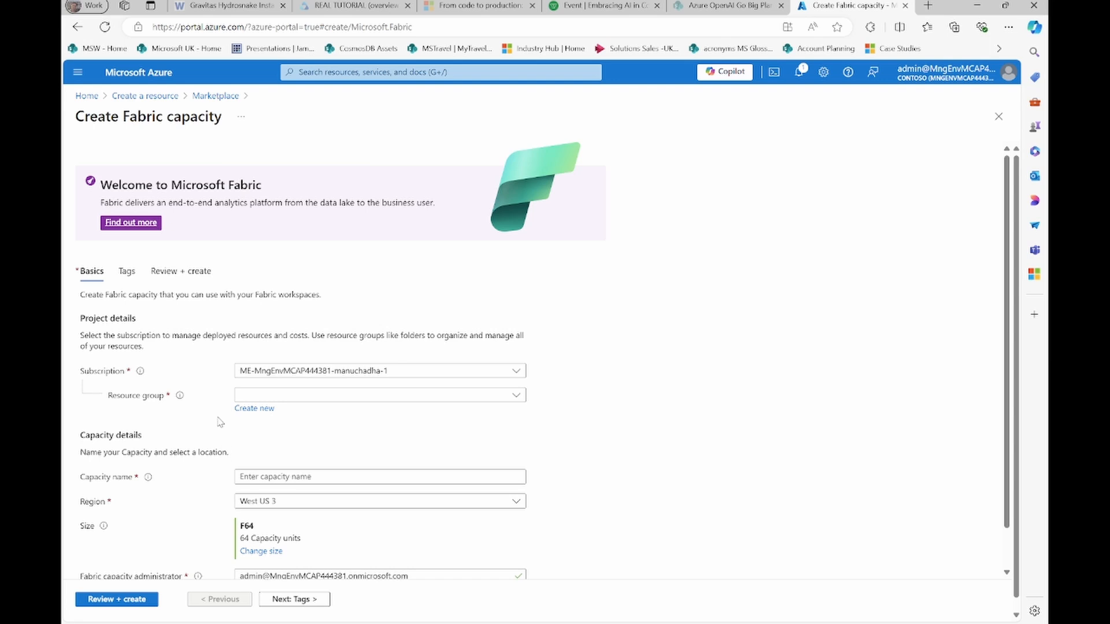
Assign the second capacity to the existing rg_fabricmc resource group and name it fabricmc2.
left_click(267, 398)
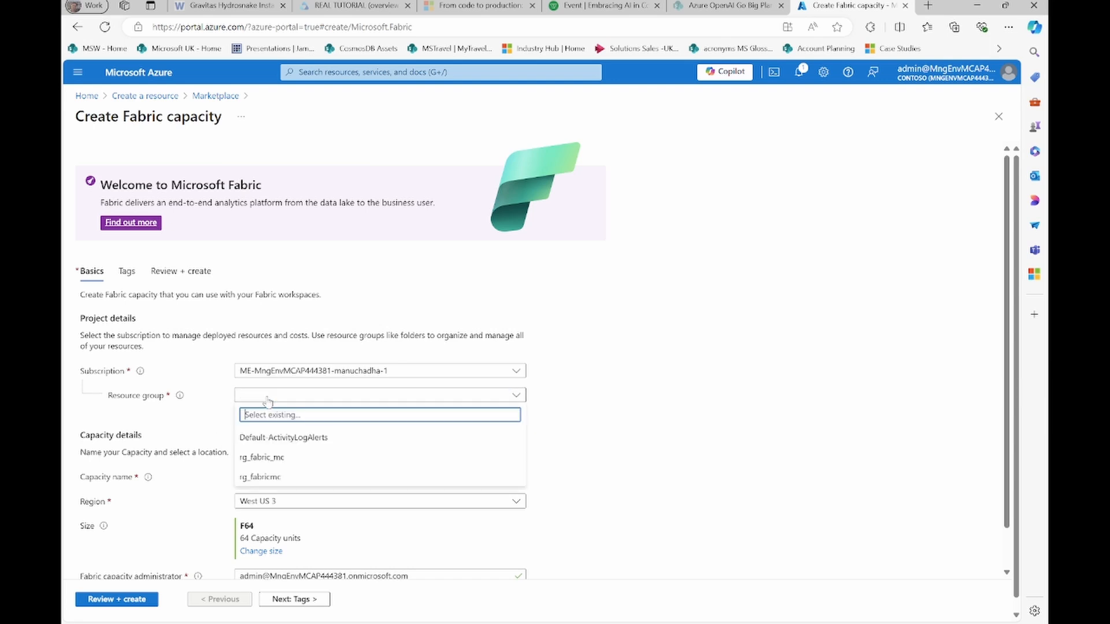
left_click(275, 477)
scroll(599, 397, "down", 1)
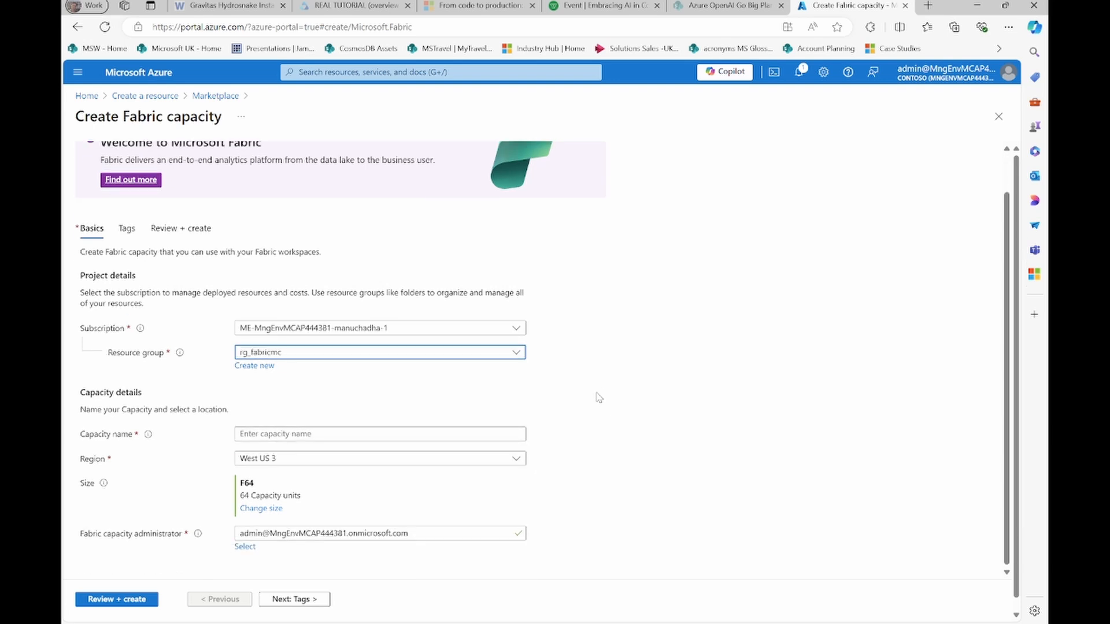
left_click(306, 433)
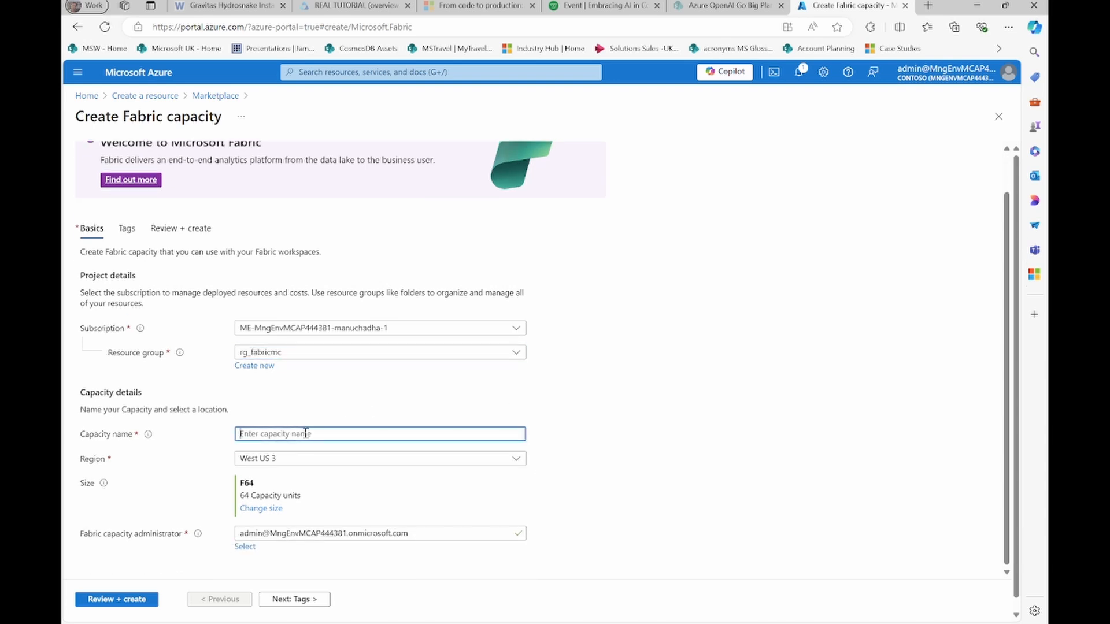
type("fabricmc2")
Set the fabricmc2 capacity's size to F2, then review and deploy it.
scroll(276, 412, "down", 1)
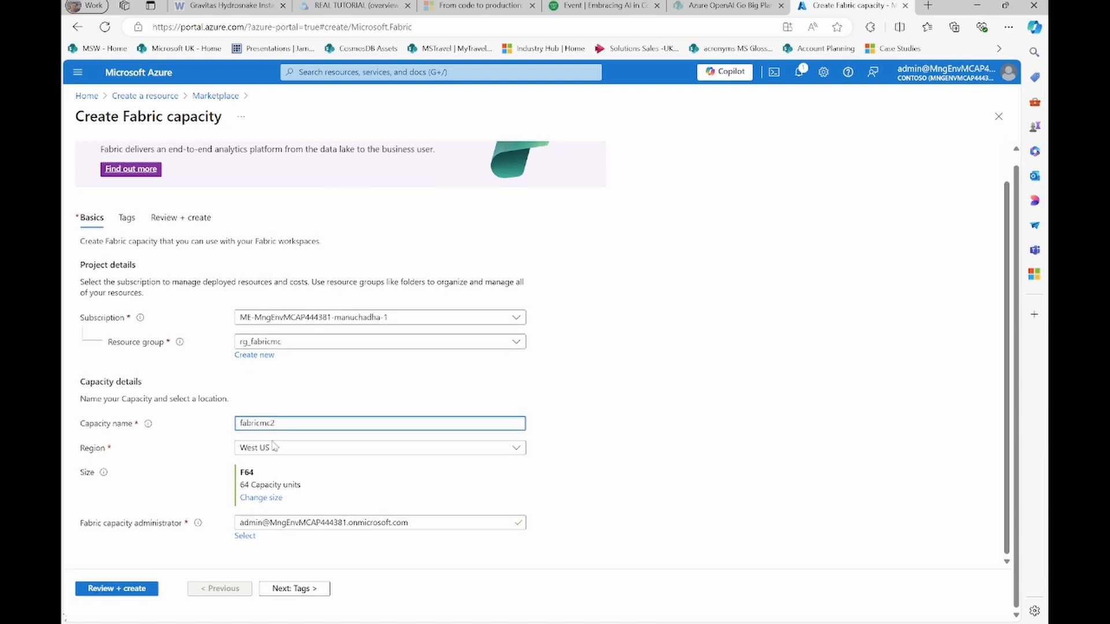
left_click(261, 497)
left_click(605, 161)
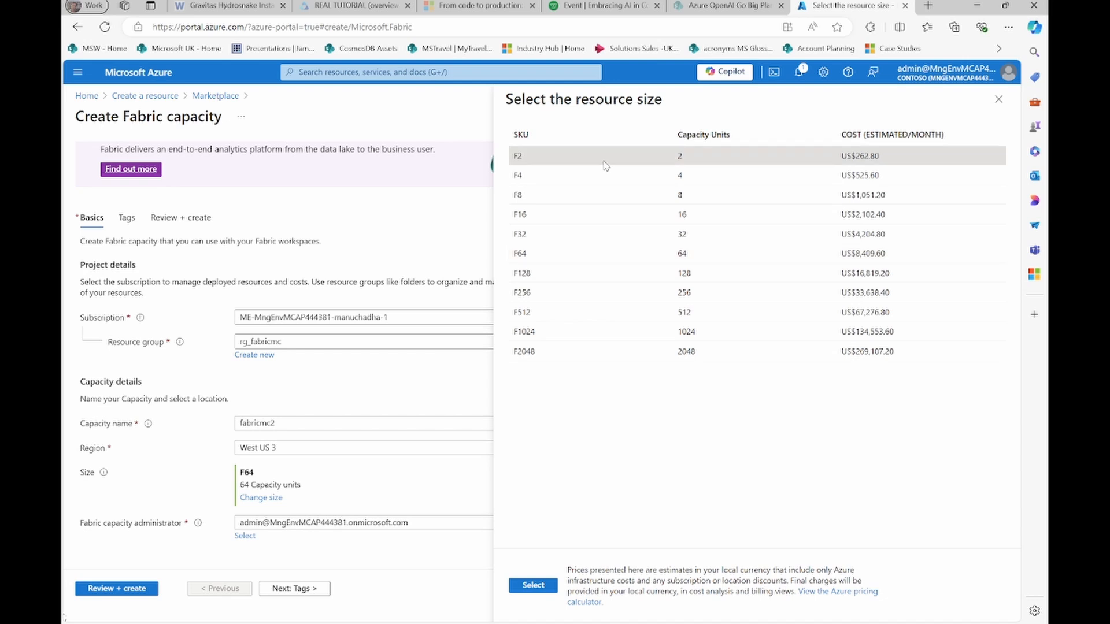
left_click(533, 586)
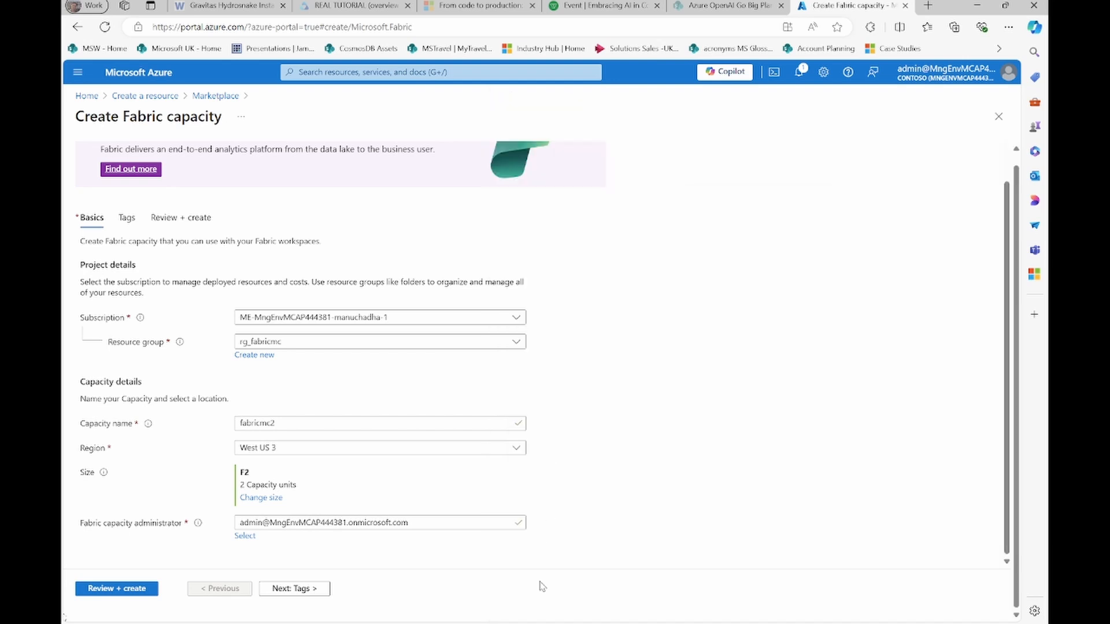
left_click(119, 588)
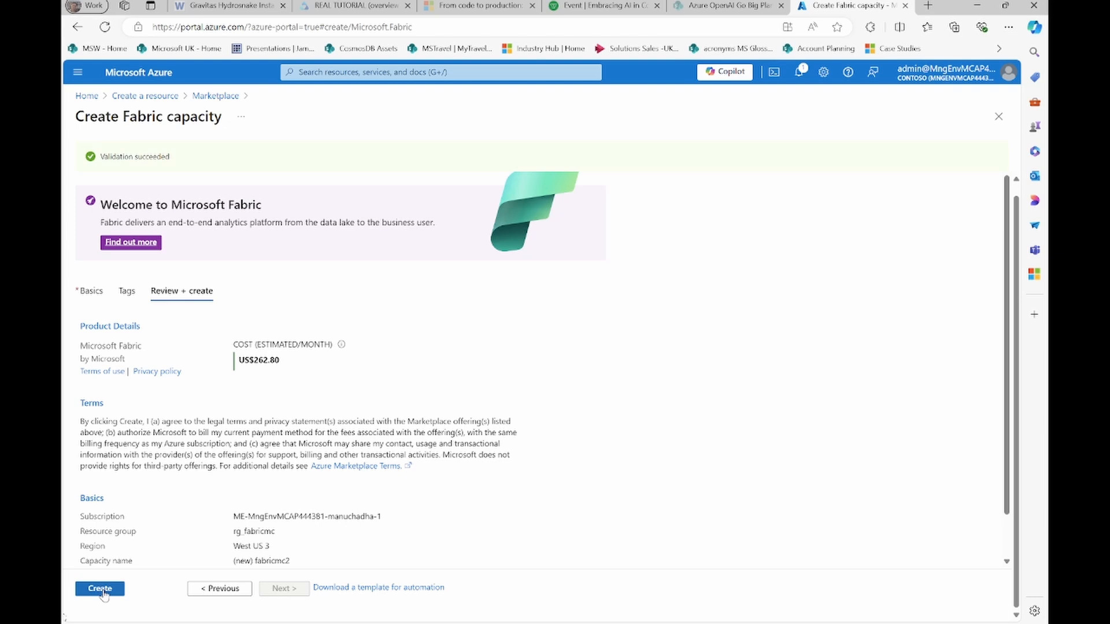
left_click(101, 591)
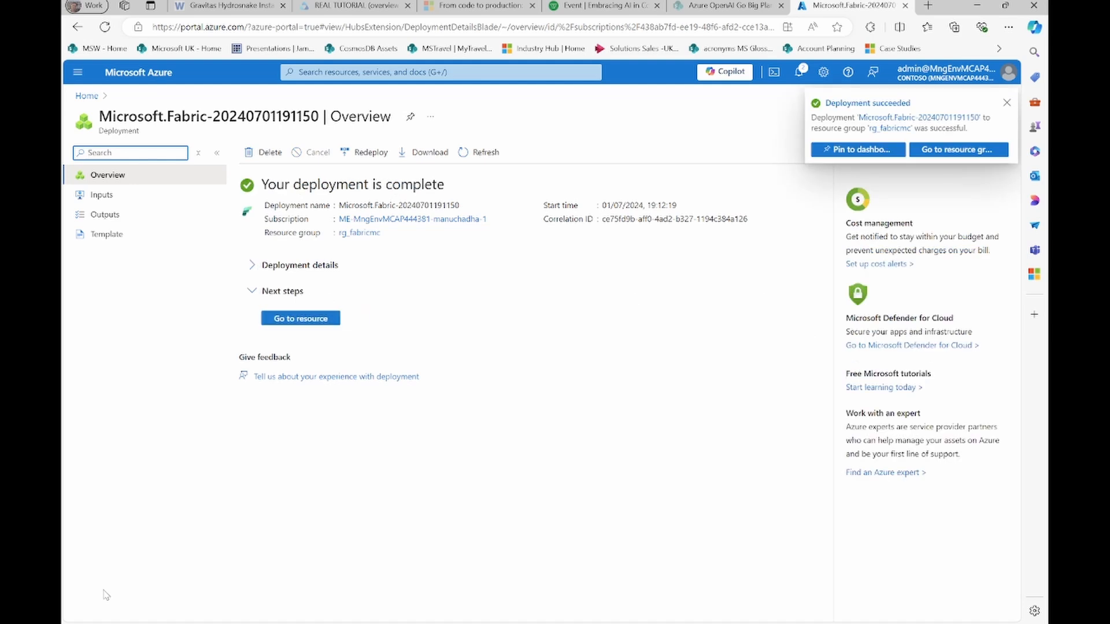
left_click(927, 6)
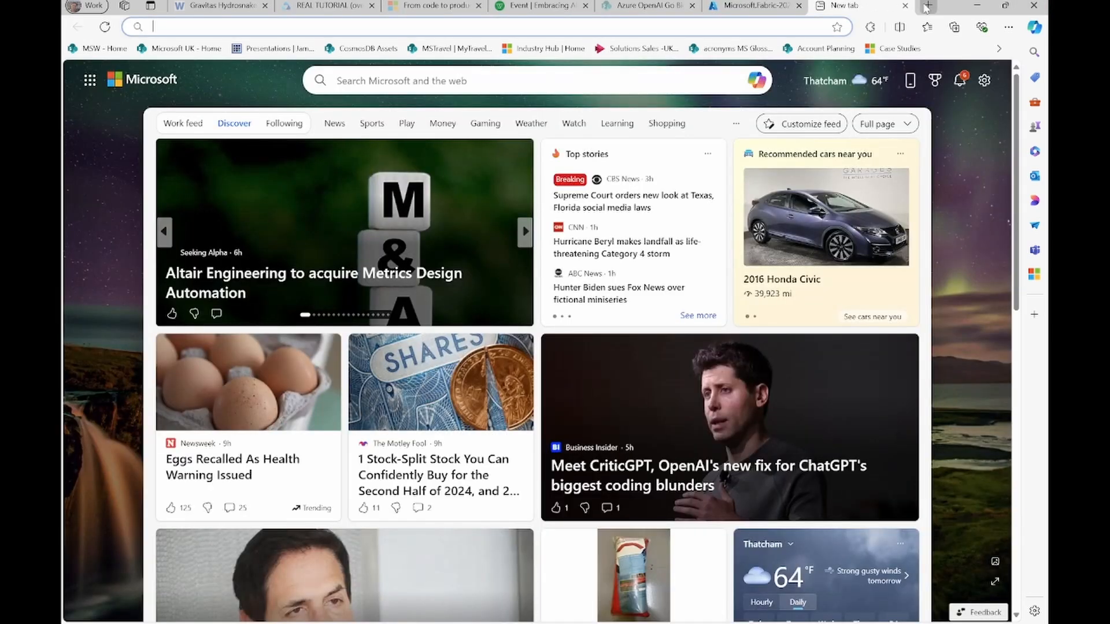
type("pbi")
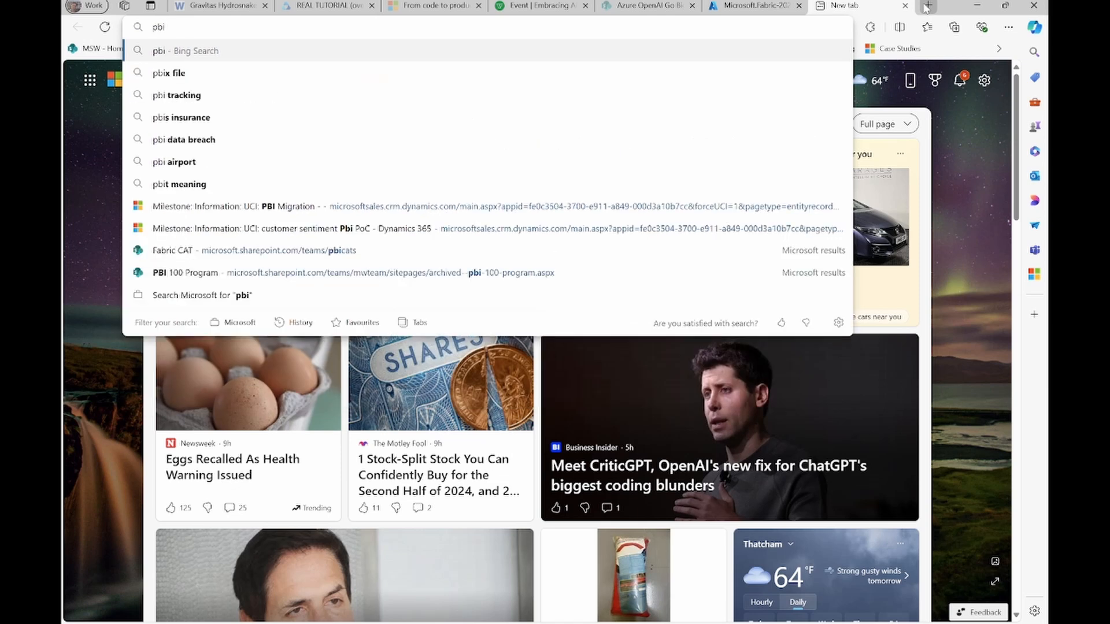
key("ctrl+a")
type("porwe")
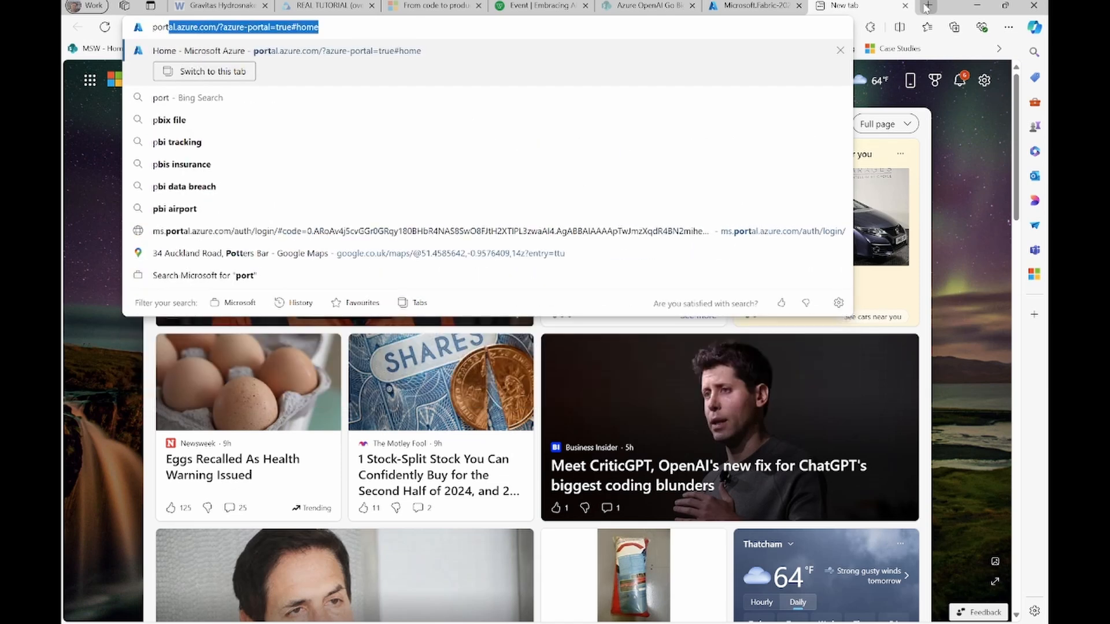
key("BackSpace")
key("BackSpace")
key("BackSpace")
key("BackSpace")
key("BackSpace")
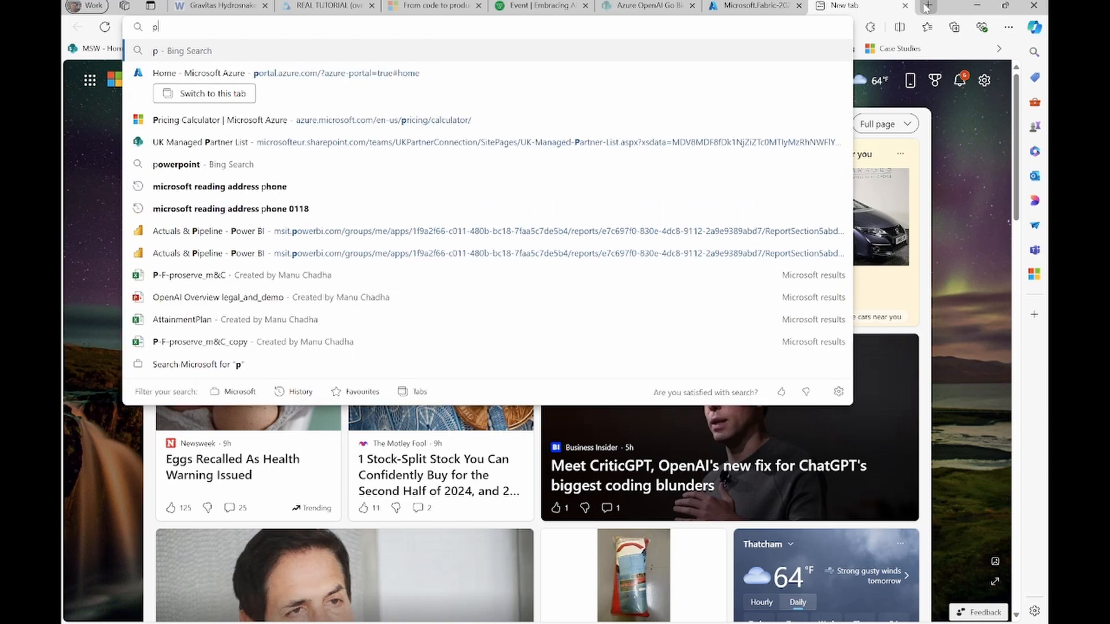
type("po")
key("BackSpace")
key("BackSpace")
key("BackSpace")
type("apps.")
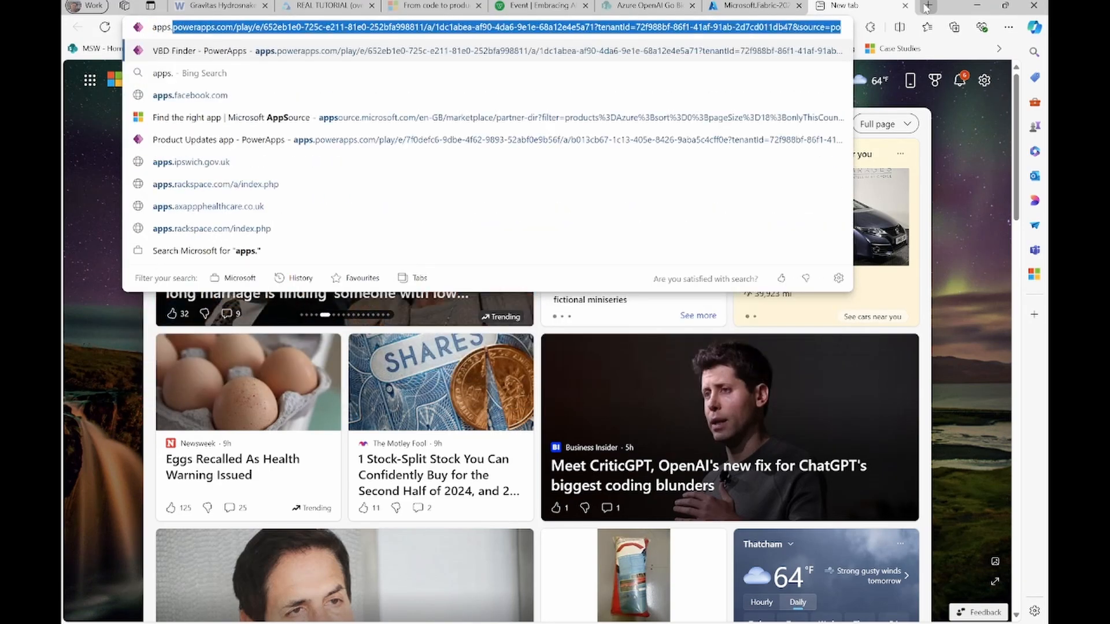
key("BackSpace")
key("BackSpace")
key("BackSpace")
key("BackSpace")
key("BackSpace")
key("BackSpace")
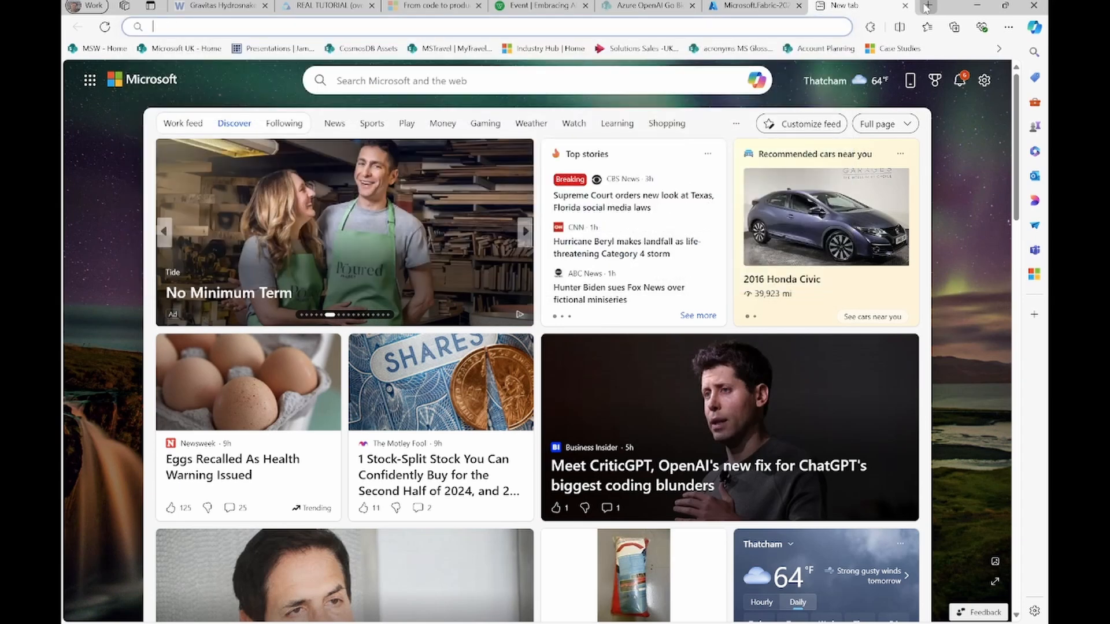
key("Escape")
Find the Power BI service with the term "powerbi", open its home page and close the leftover blank browser tab.
type("powerbi")
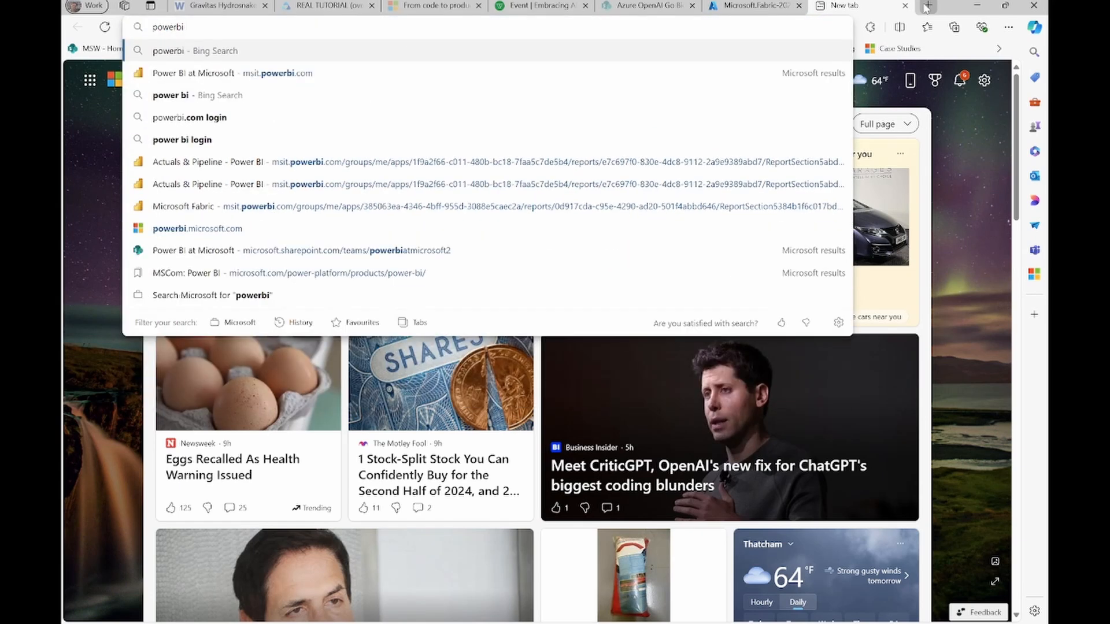
key("Down")
key("Down")
key("Down")
key("Down")
key("Down")
key("Down")
key("Down")
key("Down")
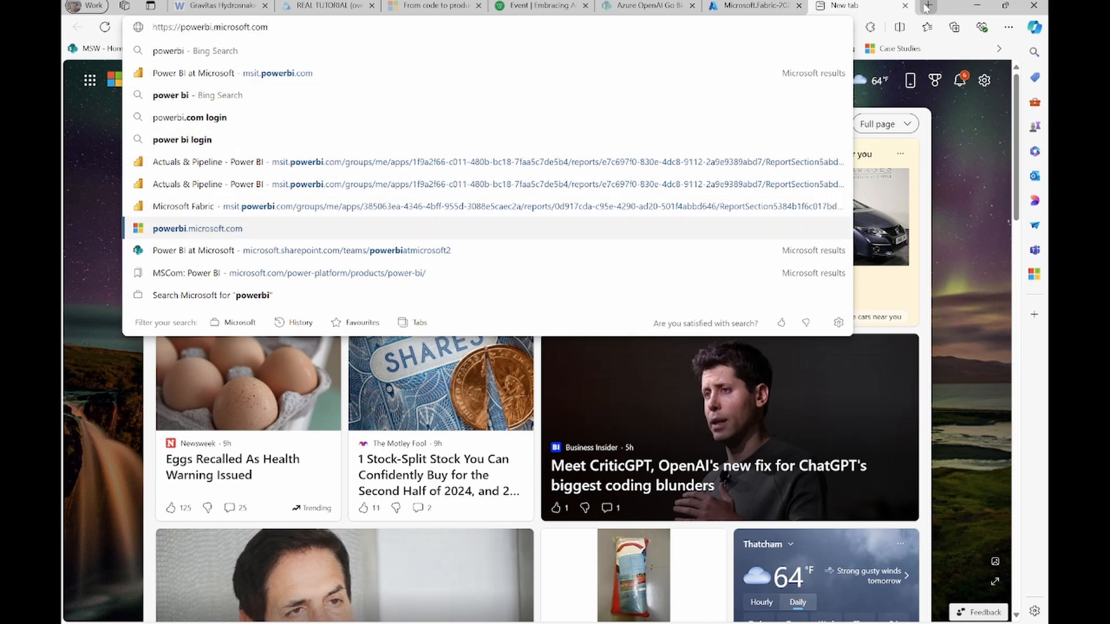
key("Down")
key("Down")
key("Up")
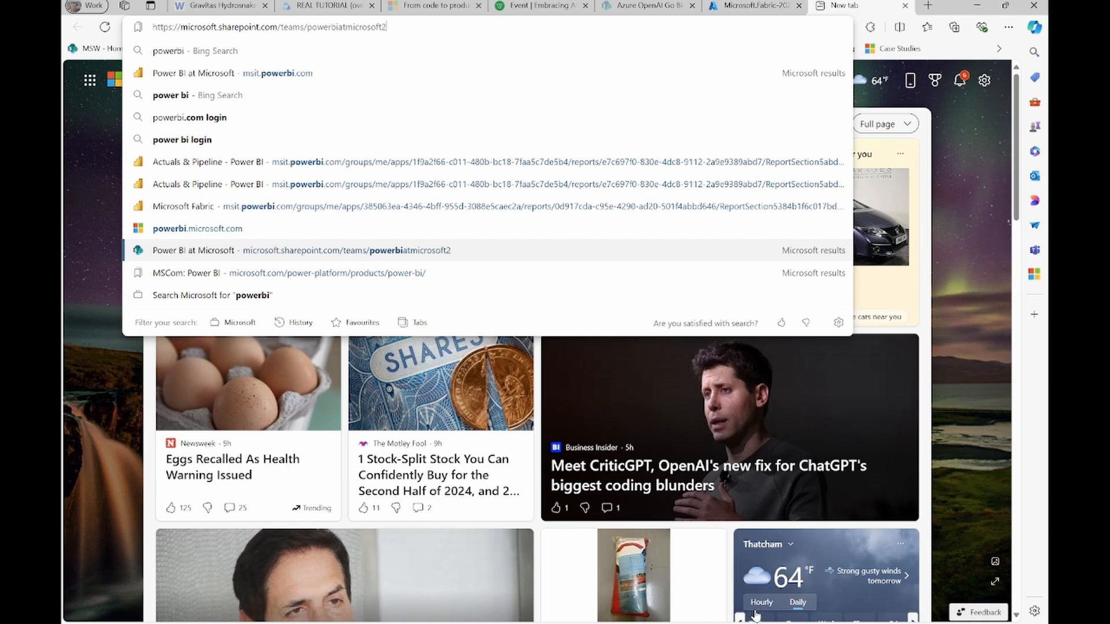
key("Return")
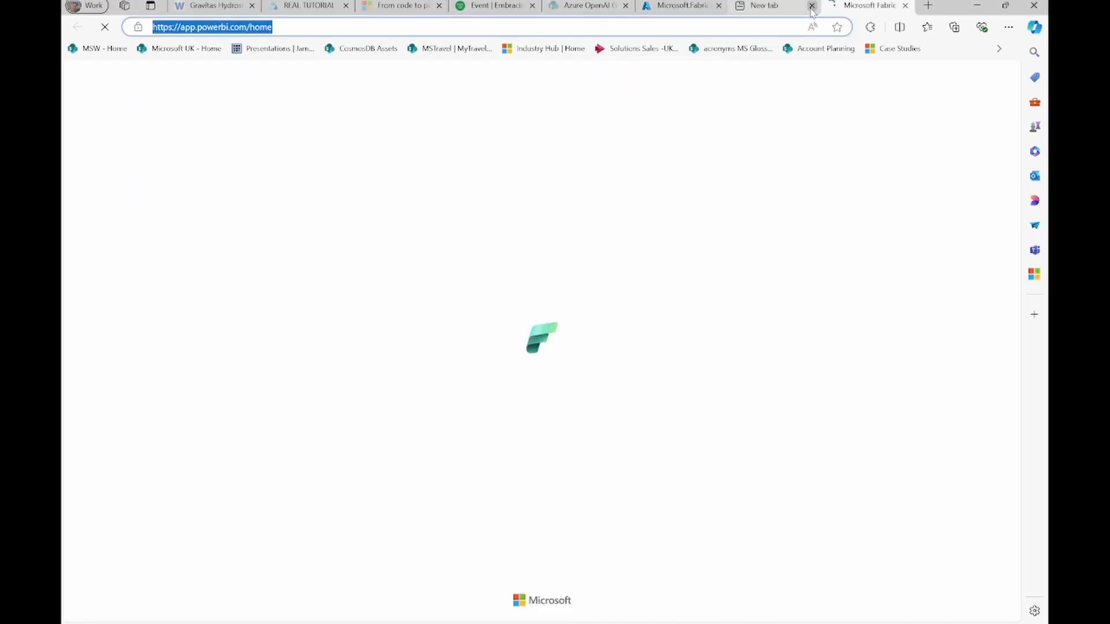
left_click(812, 7)
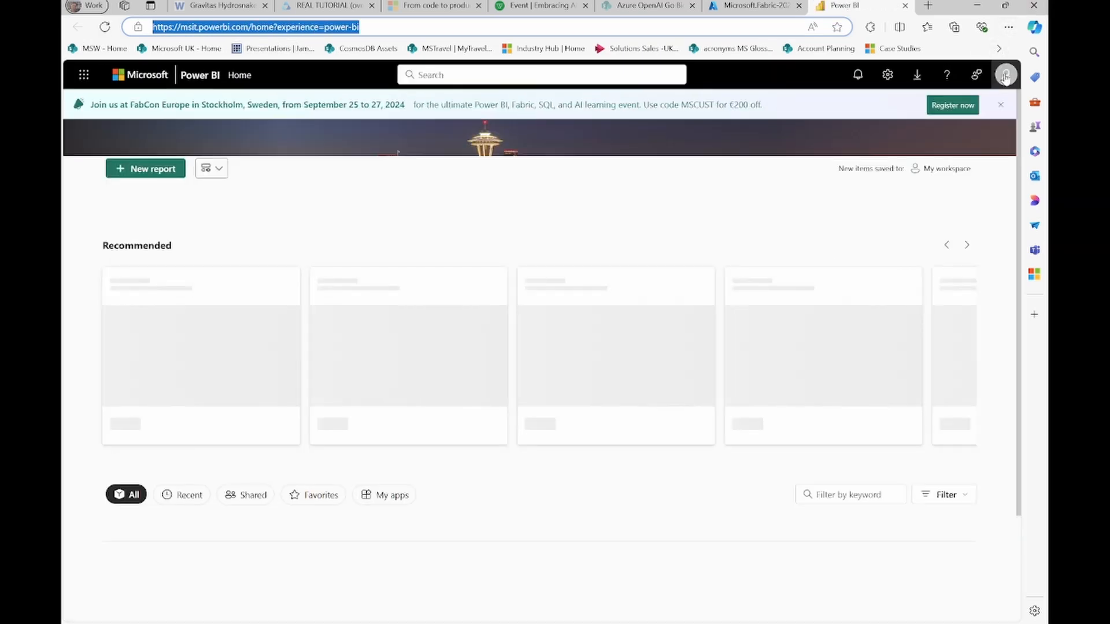
Sign out of the current Power BI account and close the sign-out page.
left_click(1006, 77)
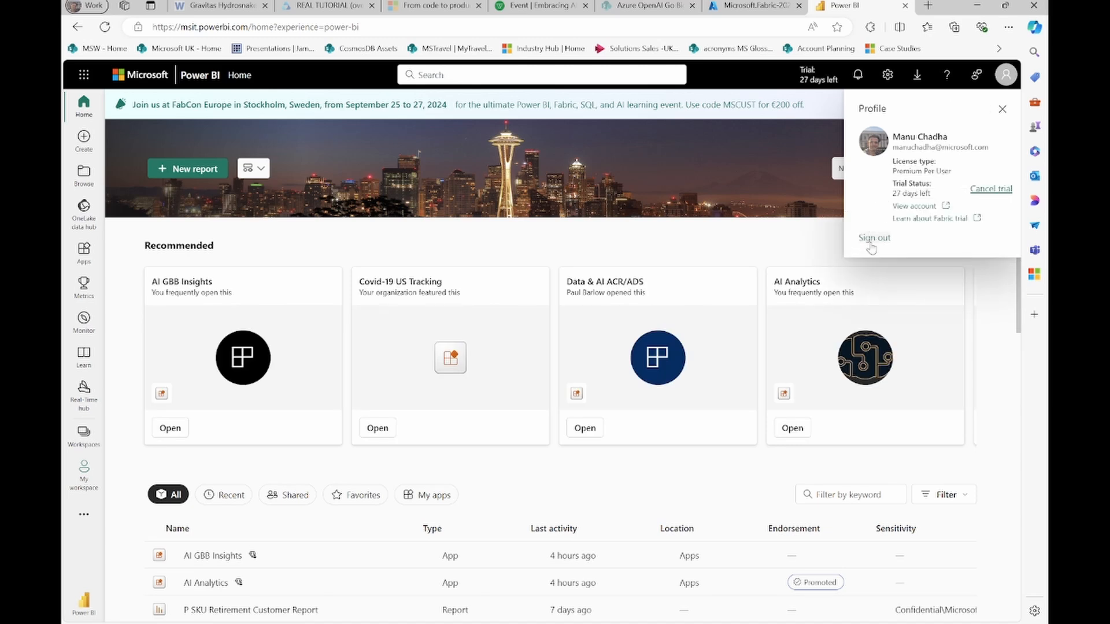
left_click(871, 240)
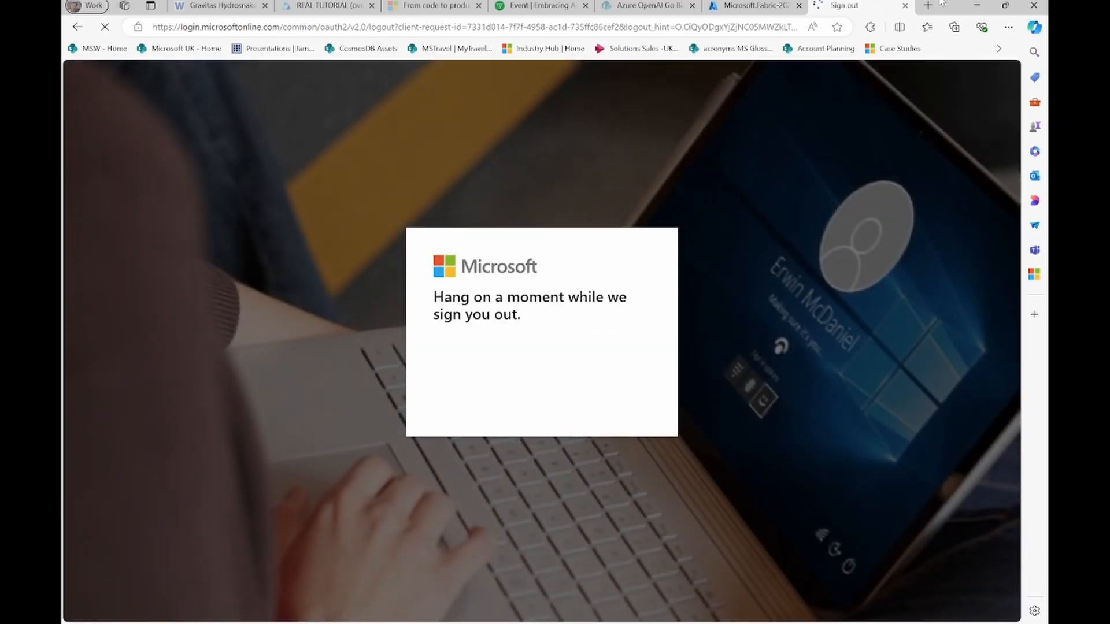
left_click(905, 6)
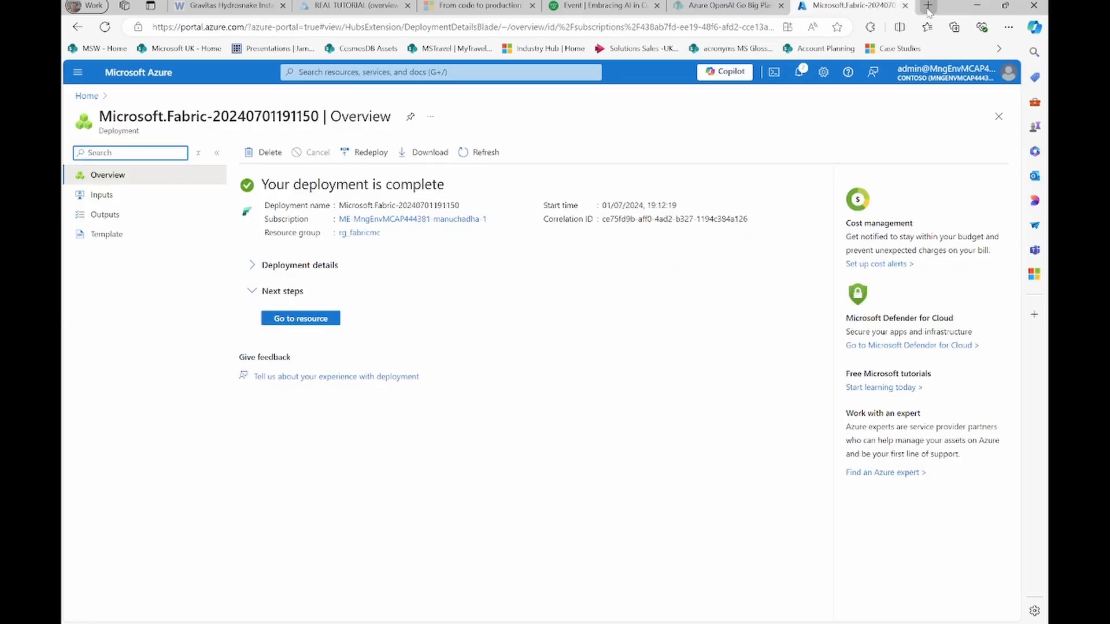
Open app.powerbi.com/home in a new browser tab and sign in with the Azure admin account.
left_click(928, 6)
type("app.po")
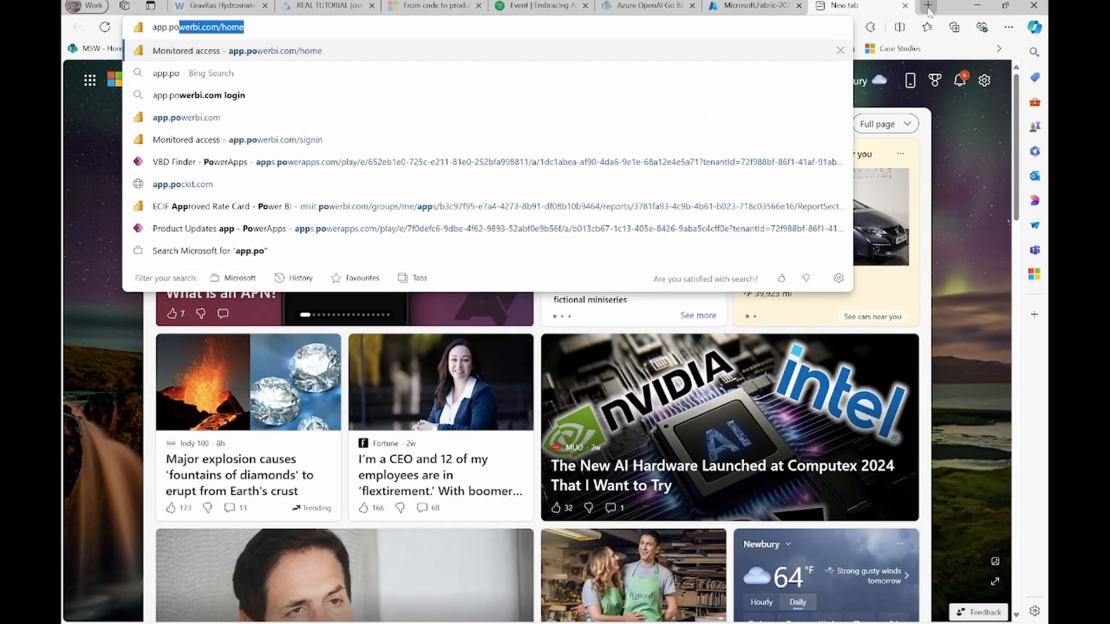
key("Return")
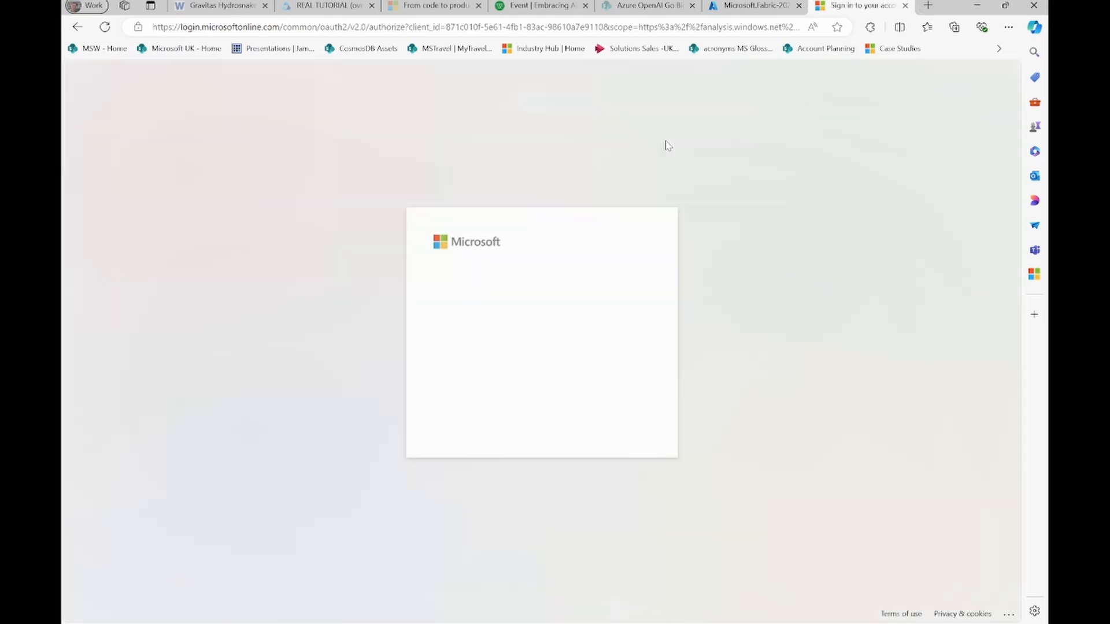
left_click(511, 350)
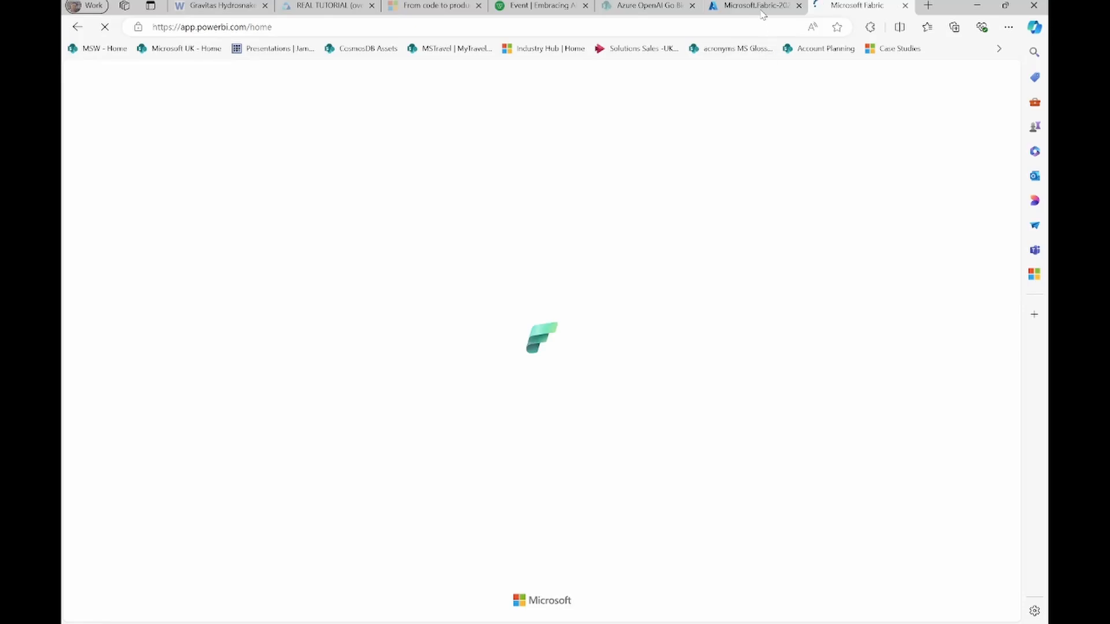
left_click(760, 6)
left_click(854, 6)
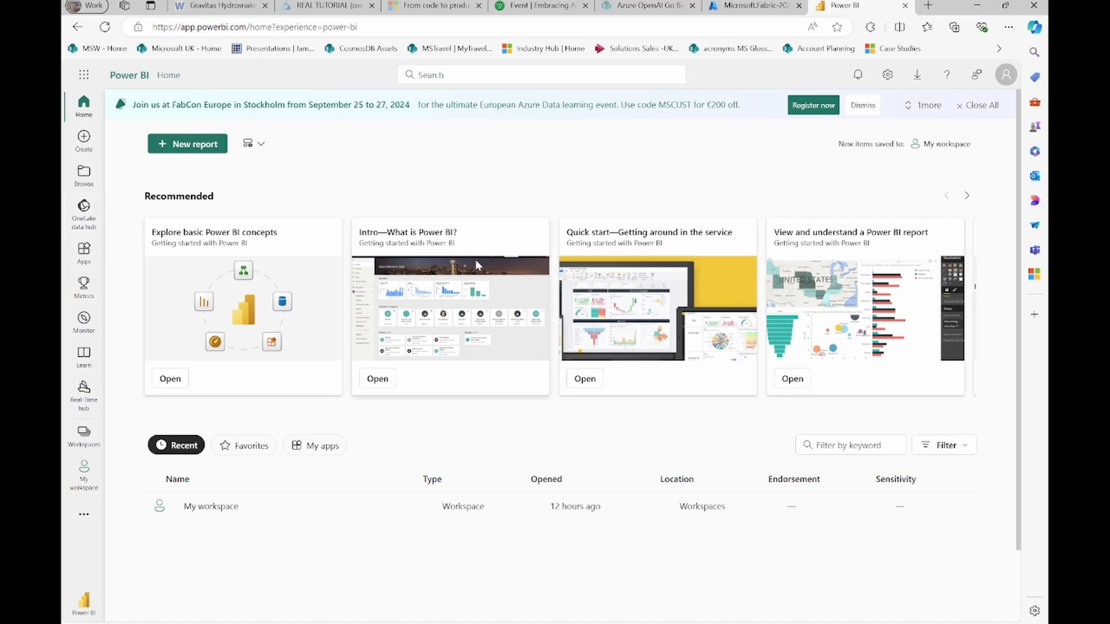
Start creating a new Power BI workspace and name it mcf64.
left_click(89, 444)
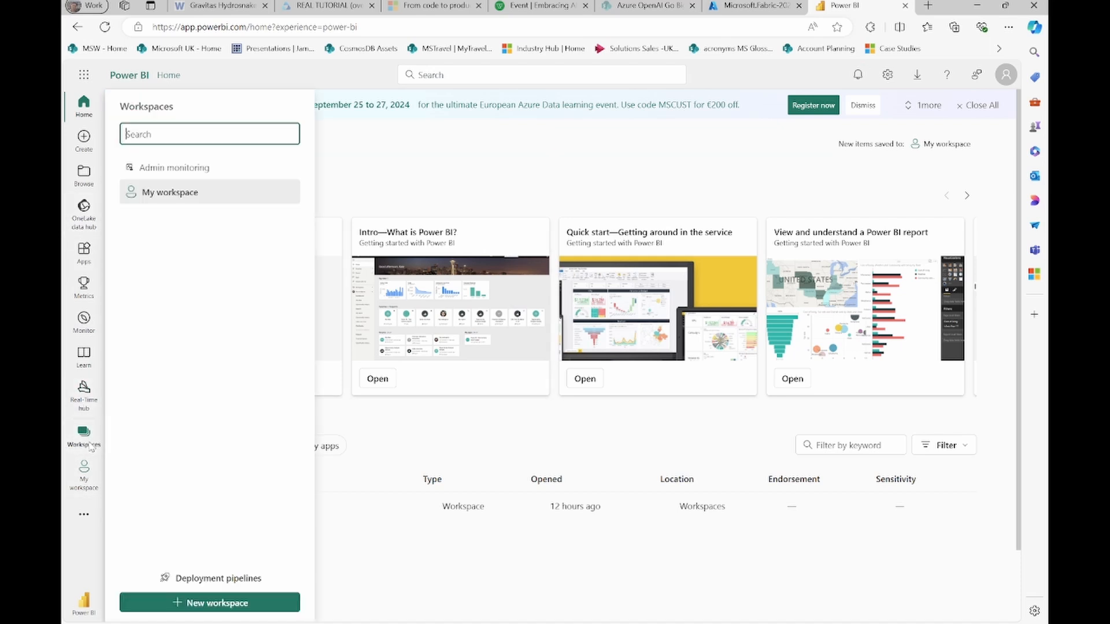
left_click(211, 603)
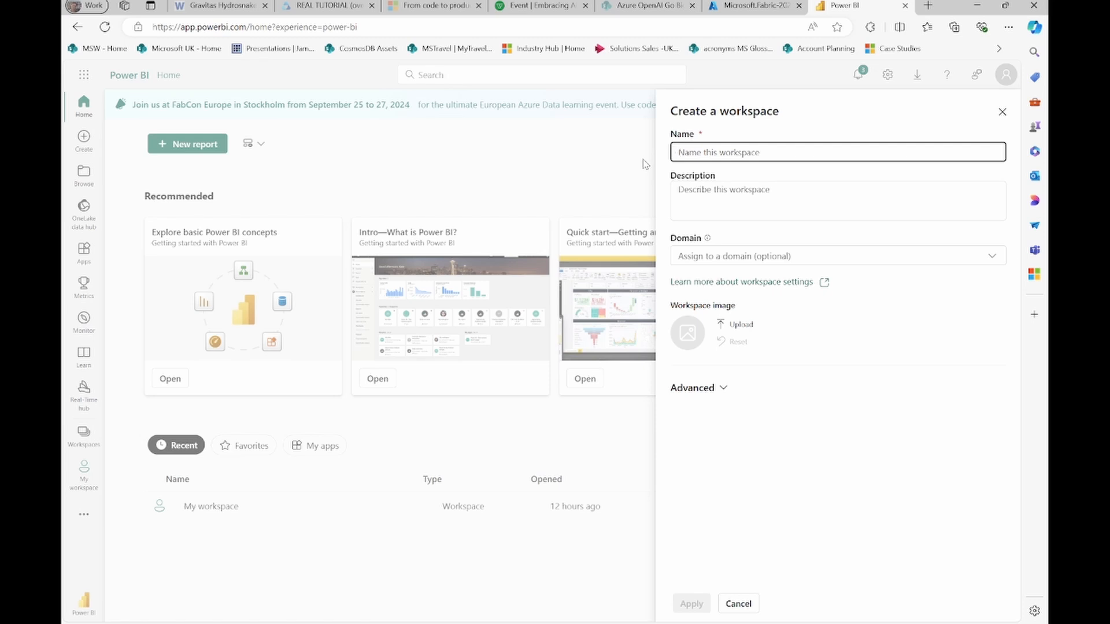
type("m")
key("BackSpace")
type("f")
key("BackSpace")
type("mc")
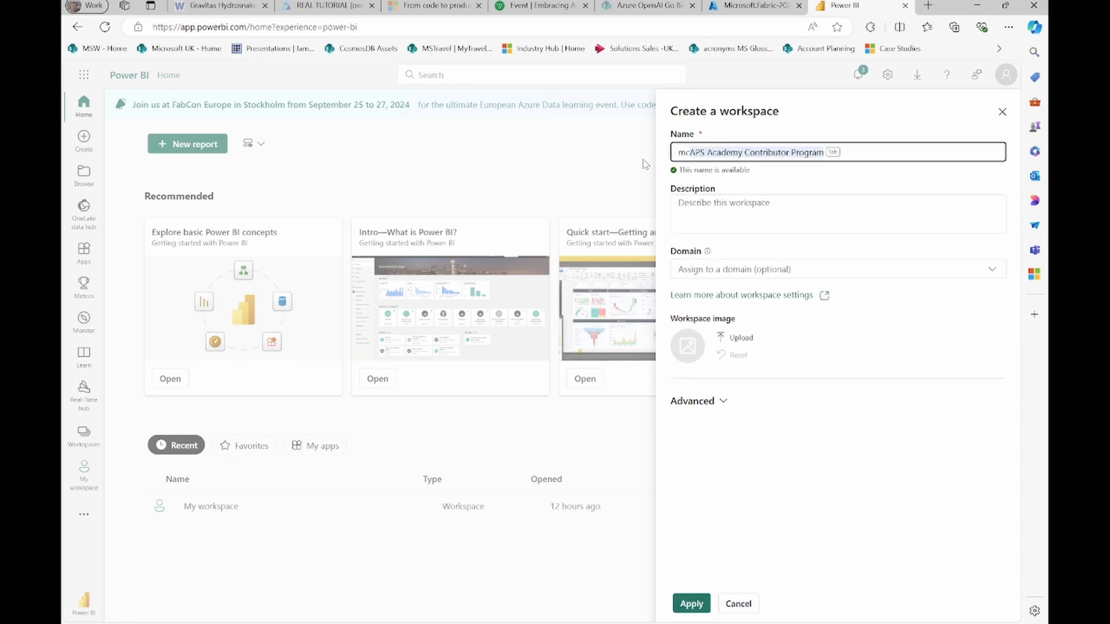
type("f64")
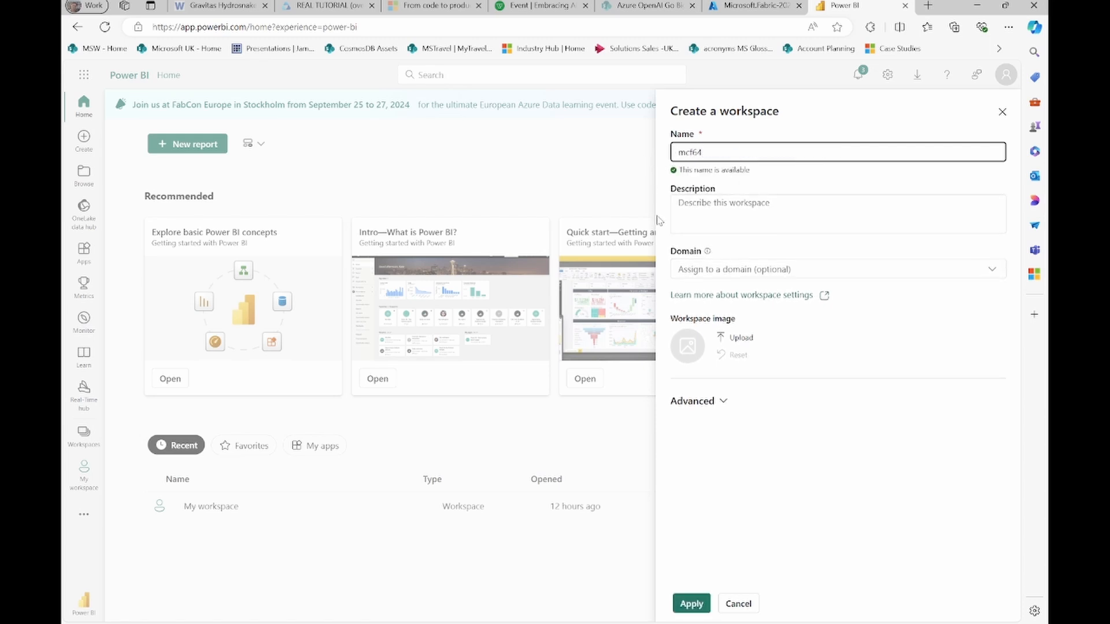
Assign the workspace to the Fabric capacity fabricmc64 - UK South in the advanced settings and create it.
left_click(697, 403)
scroll(699, 408, "down", 8)
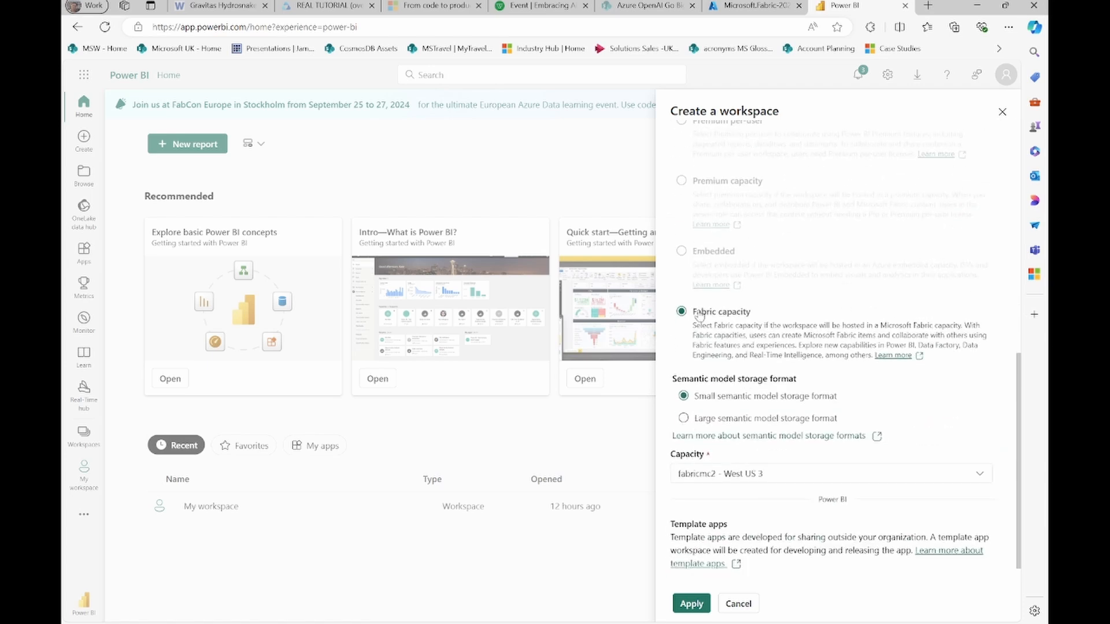
scroll(699, 315, "down", 1)
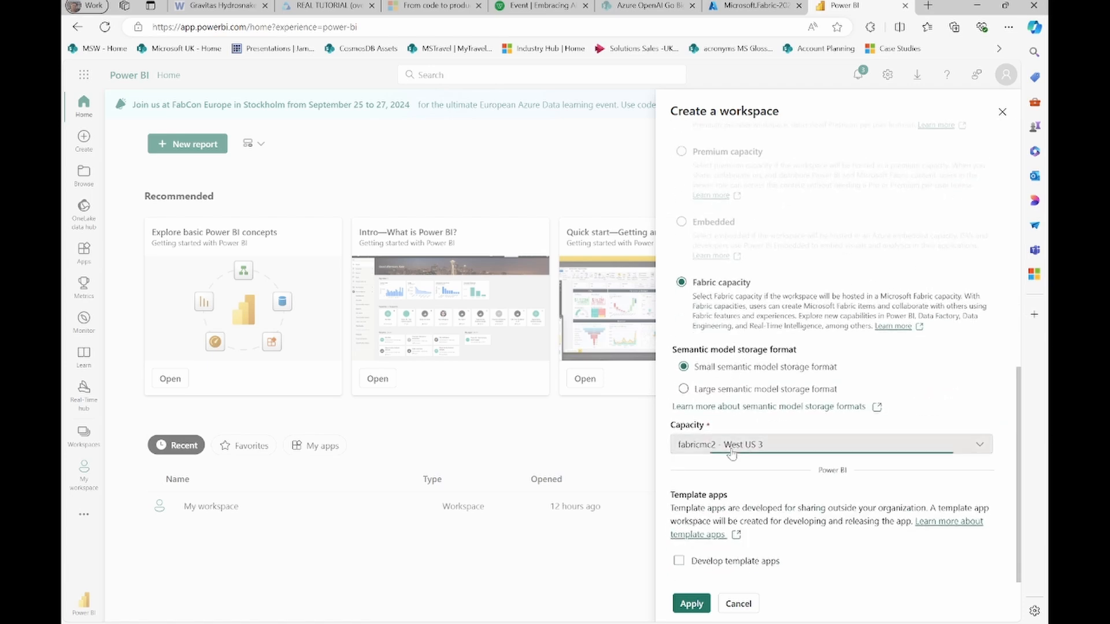
left_click(732, 446)
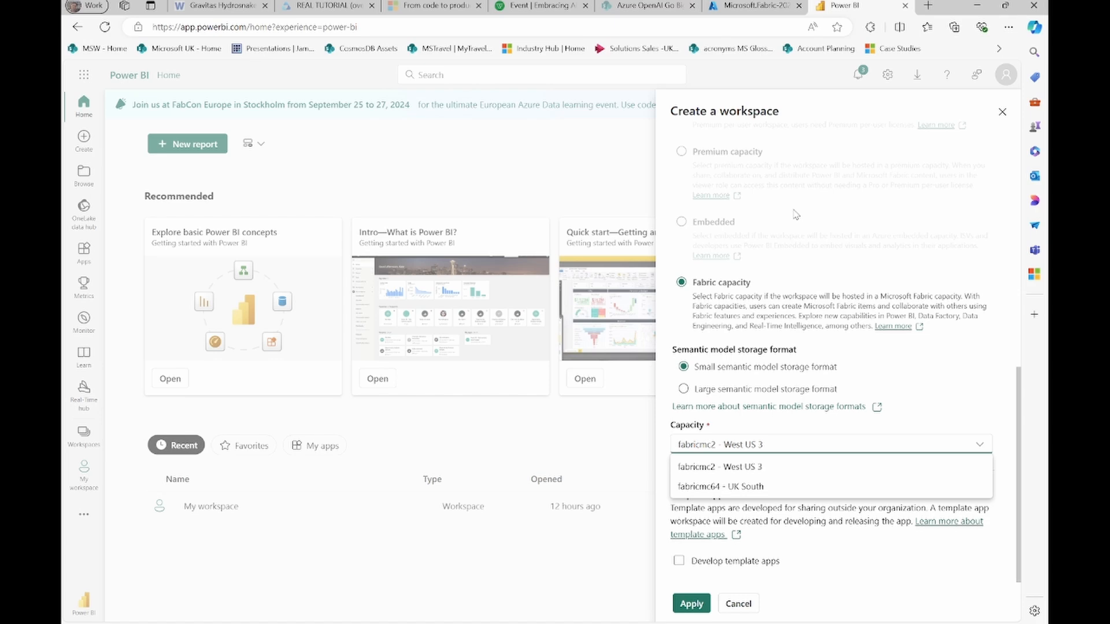
left_click(990, 459)
scroll(983, 359, "up", 9)
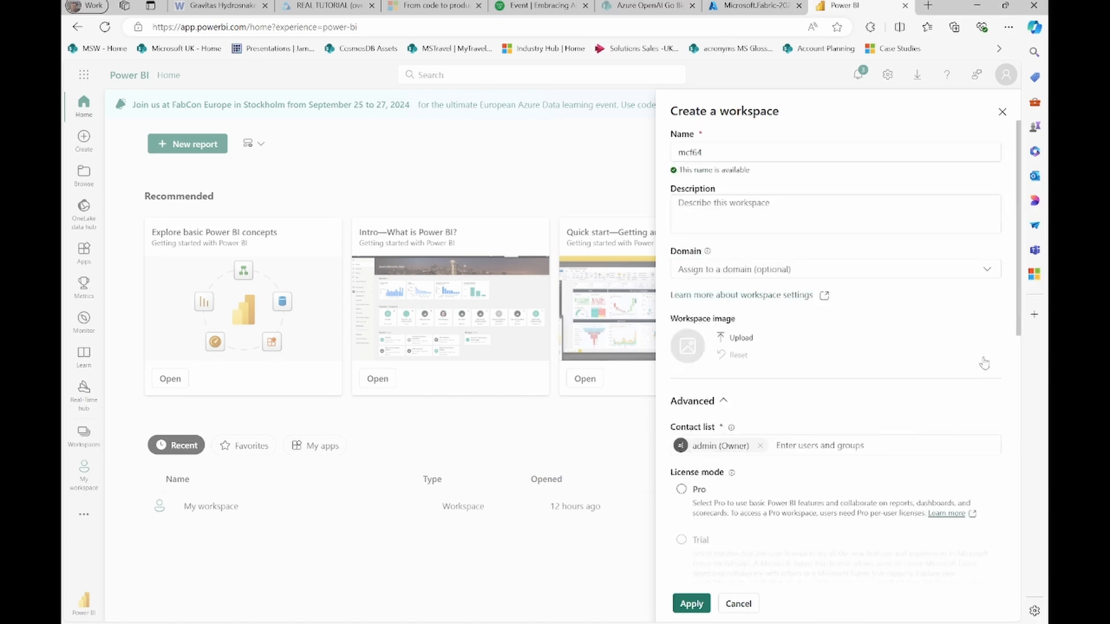
scroll(985, 362, "down", 6)
scroll(982, 362, "down", 3)
left_click(832, 444)
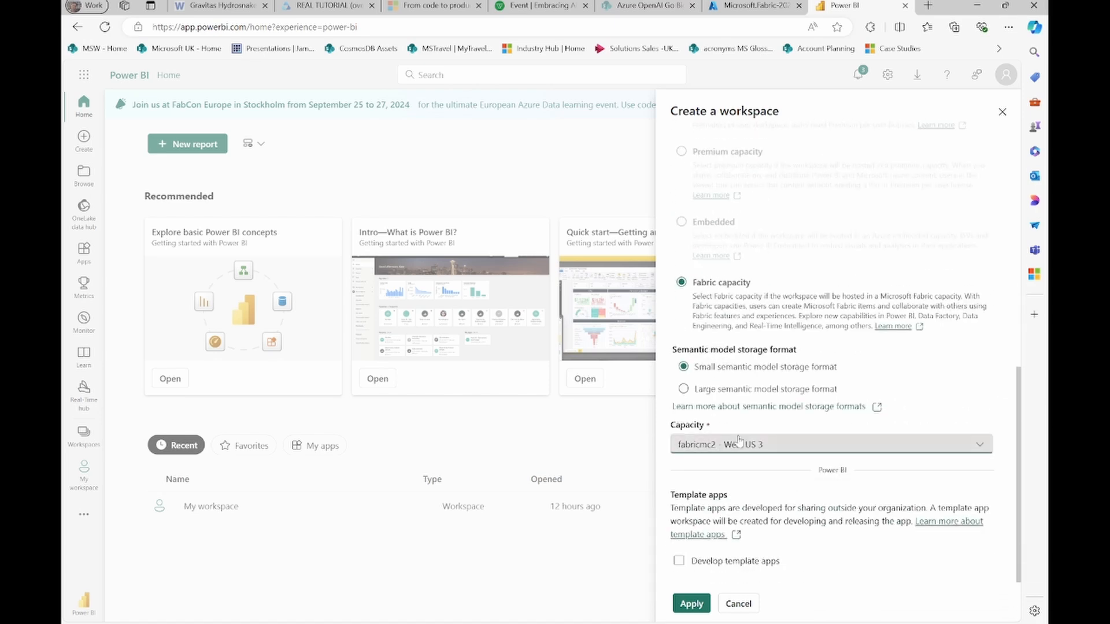
left_click(724, 486)
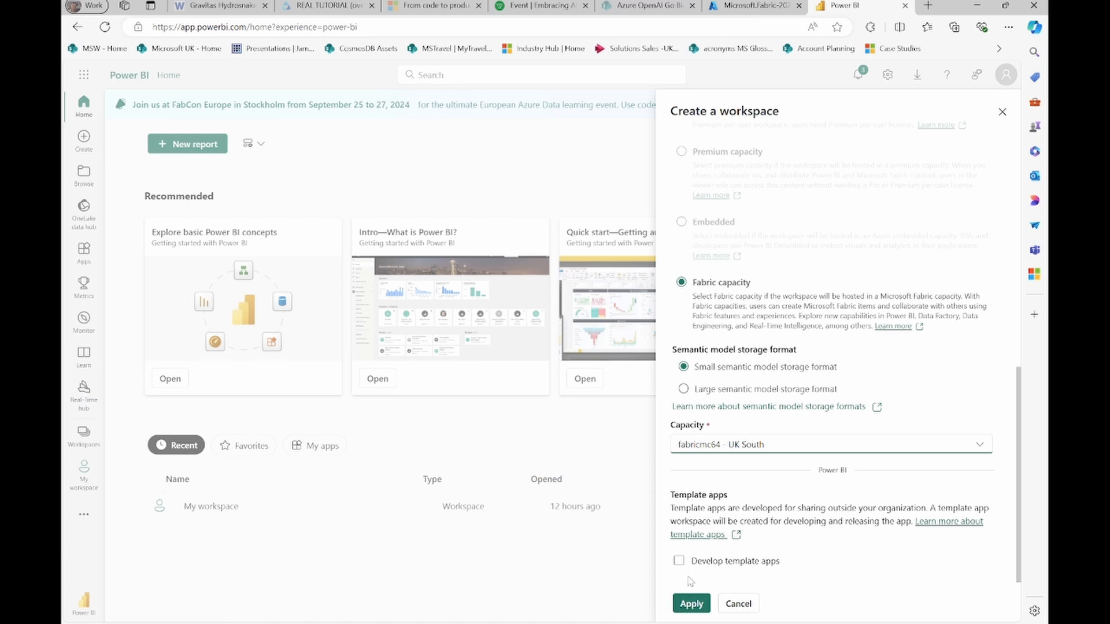
left_click(688, 603)
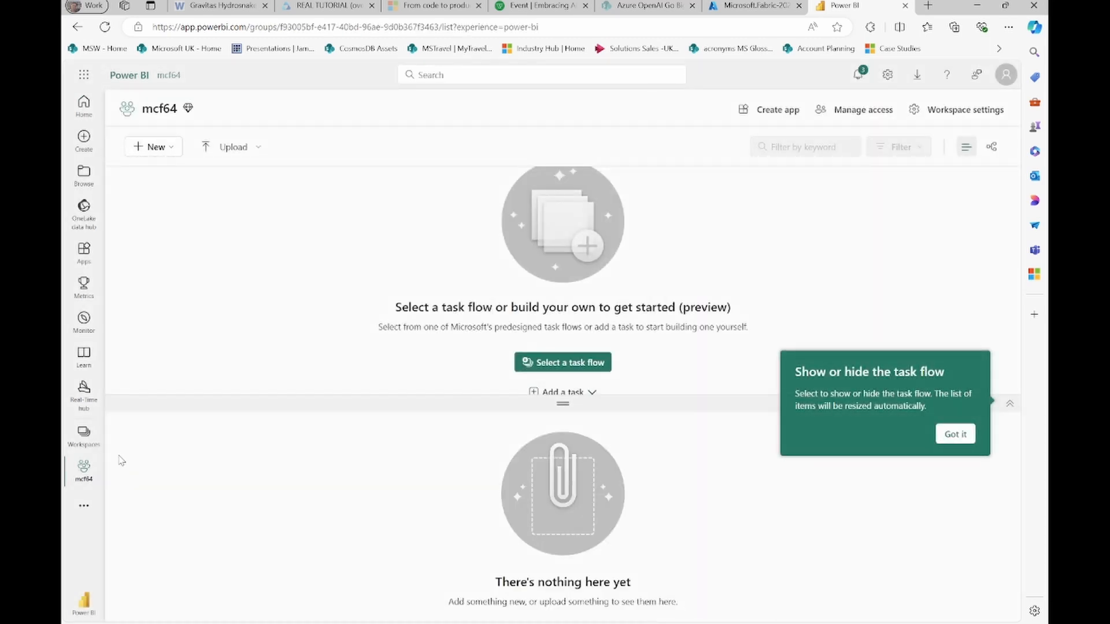
Switch to the Synapse Data Engineering experience and create a lakehouse named lh_broze in the mcf64 workspace.
left_click(84, 610)
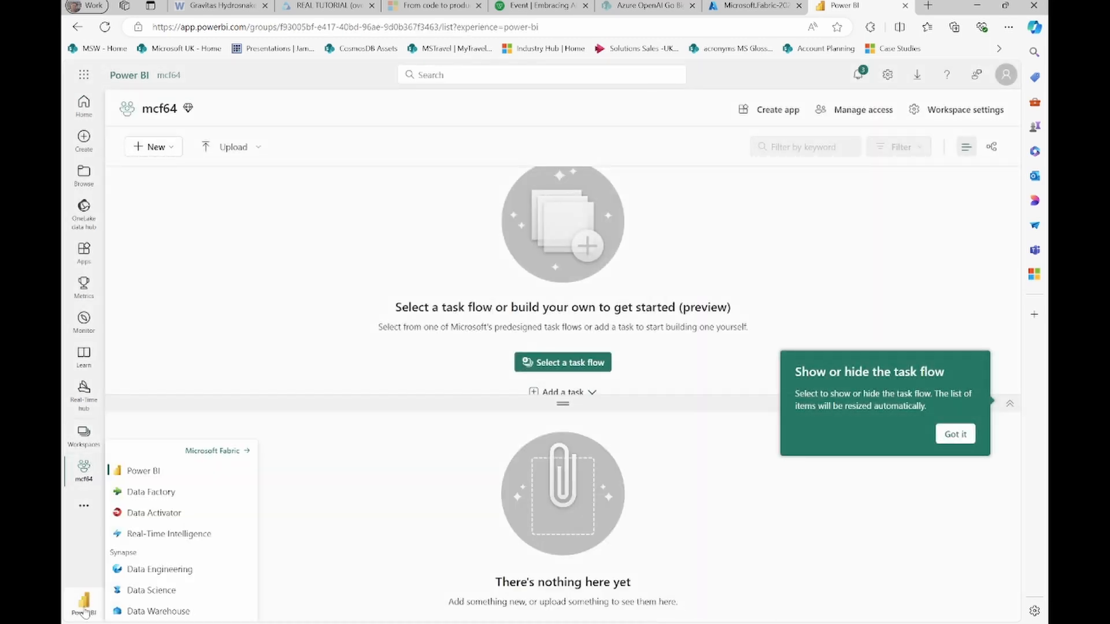
left_click(152, 570)
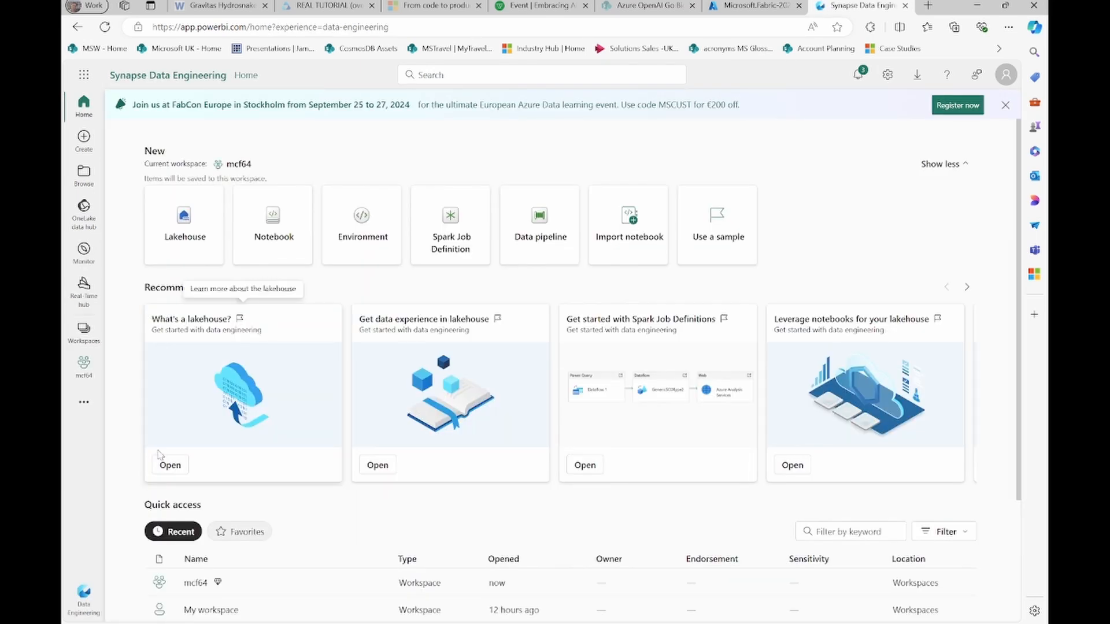
left_click(174, 232)
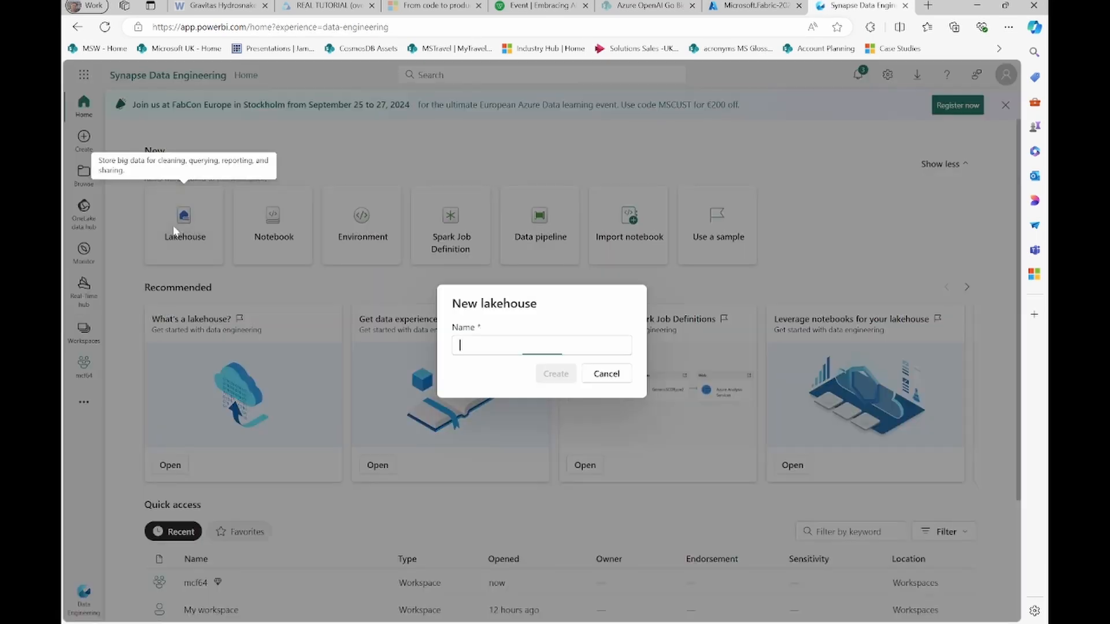
type("m")
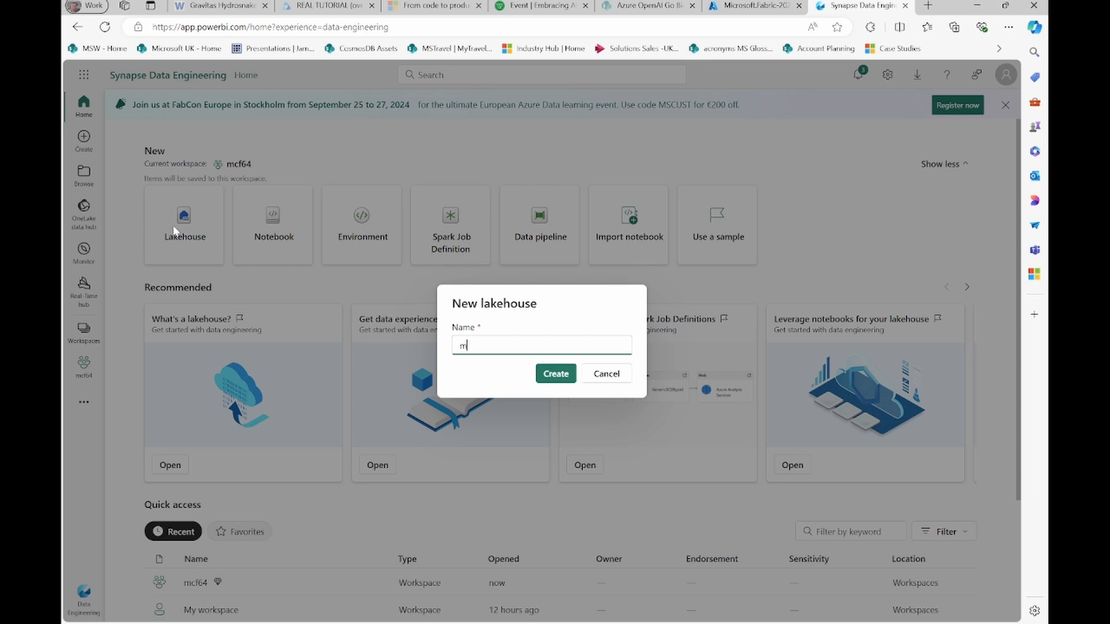
key("BackSpace")
type("lh_broze")
left_click(556, 374)
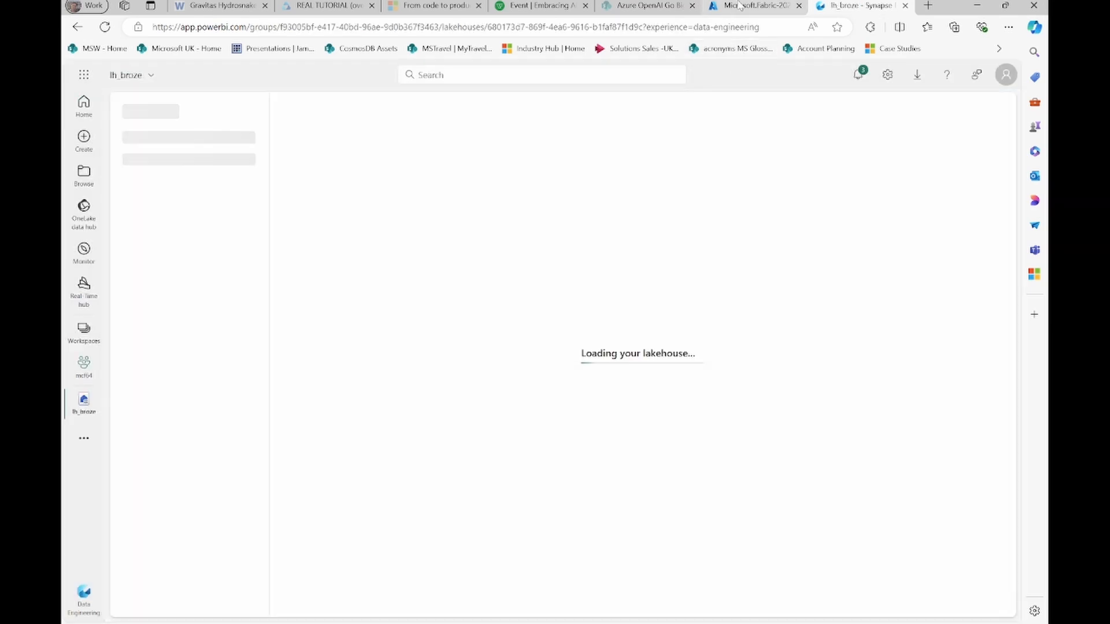
Switch to the Azure portal, go to the deployed fabricmc2 capacity and pause it.
left_click(739, 5)
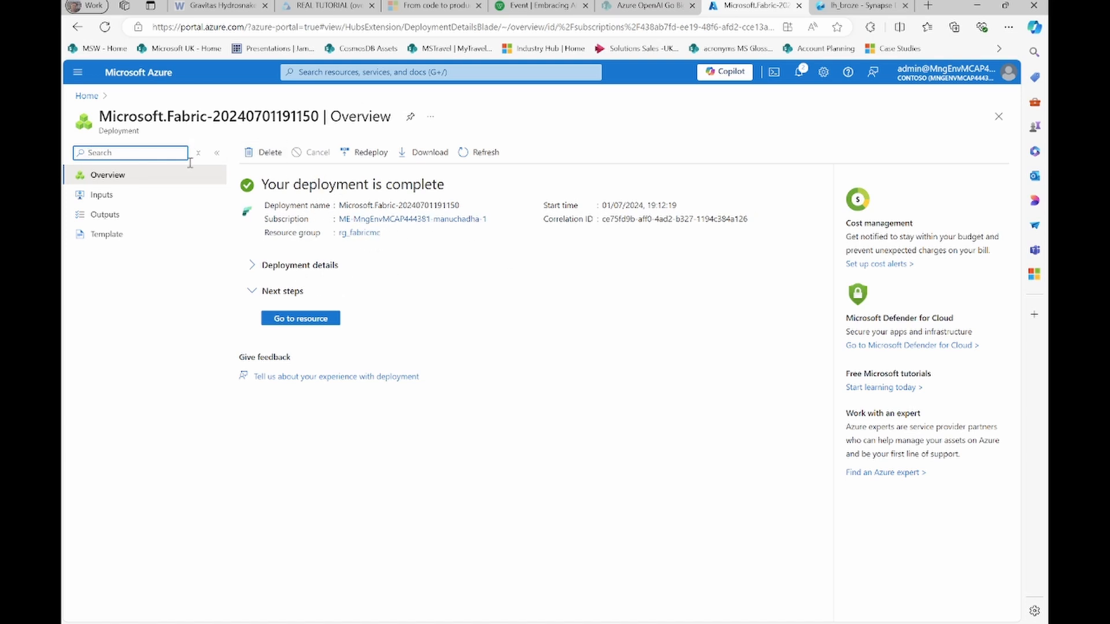
left_click(321, 321)
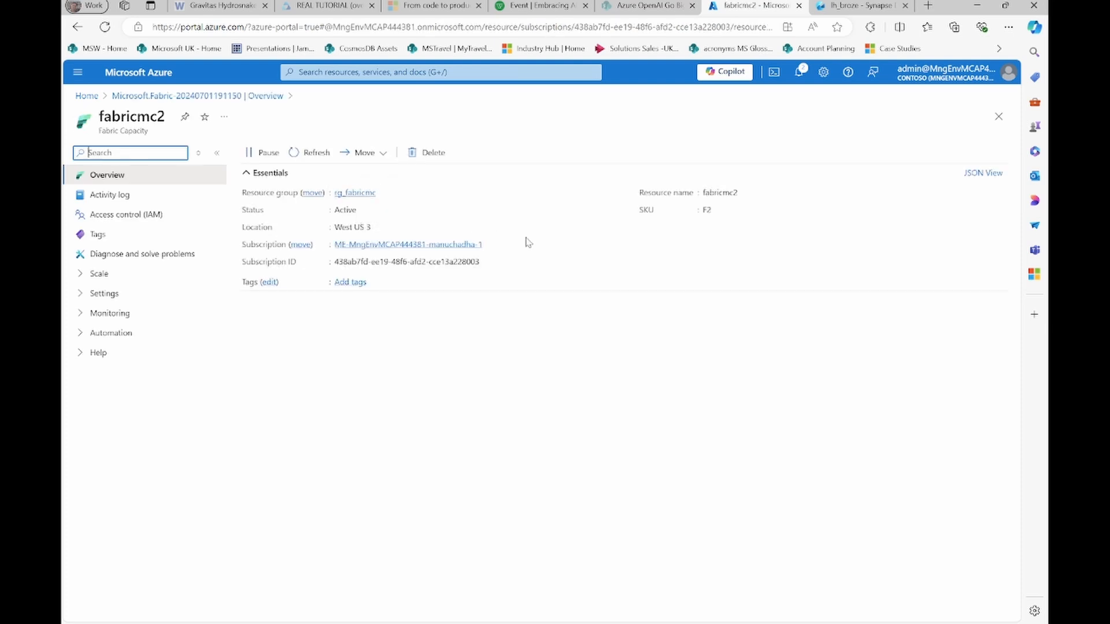
left_click(263, 153)
left_click(281, 225)
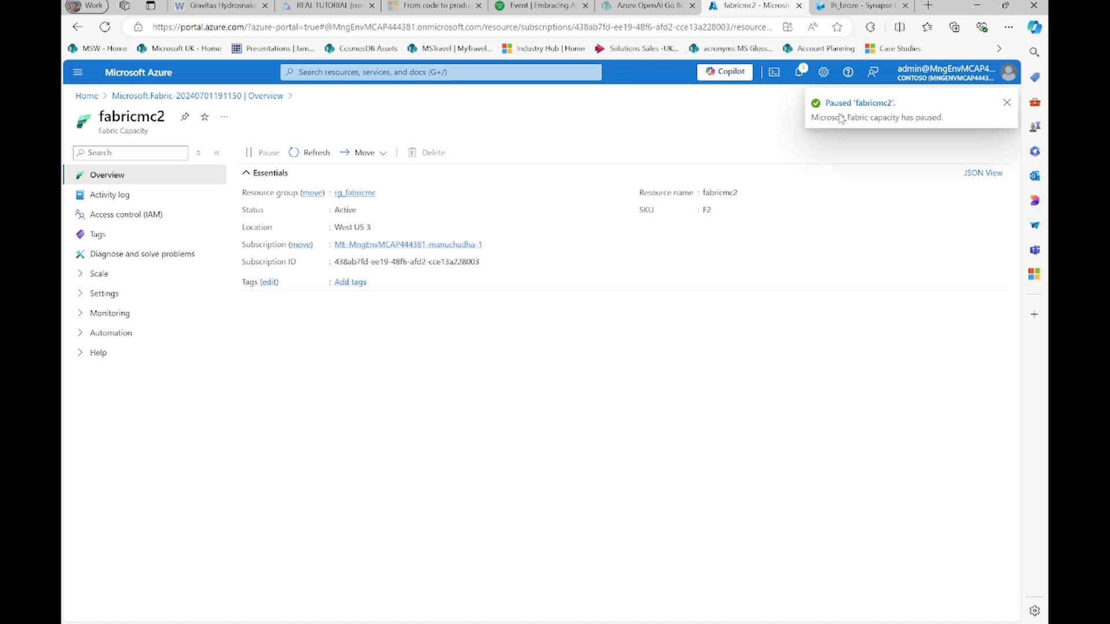
Back in Power BI, start a new workspace named mcf2 and check which Fabric capacities its advanced settings offer.
left_click(852, 7)
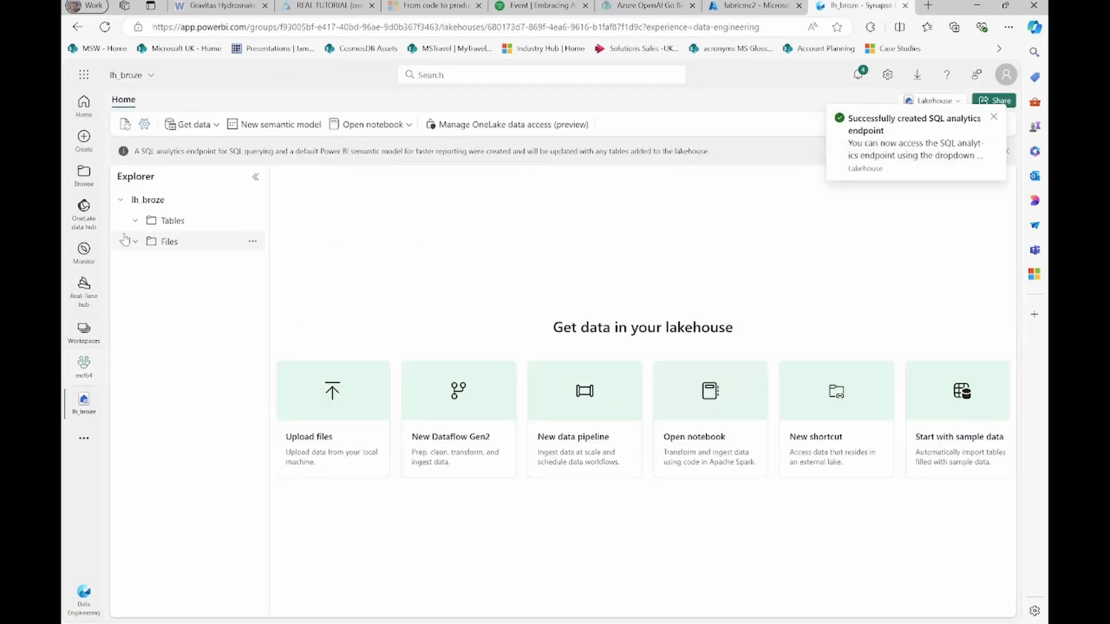
left_click(70, 337)
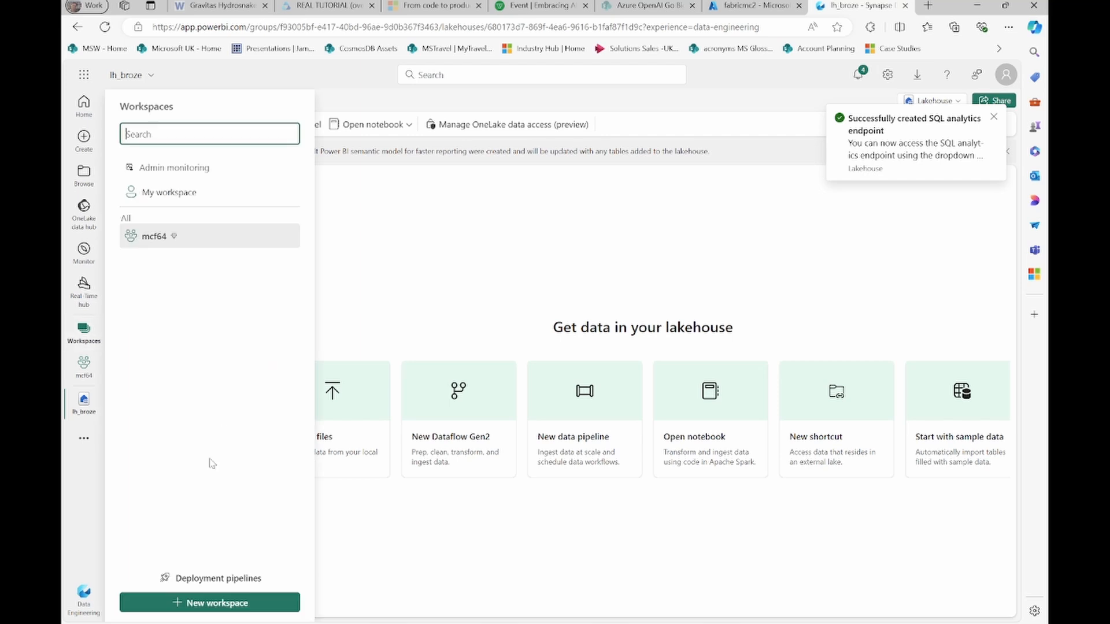
left_click(207, 606)
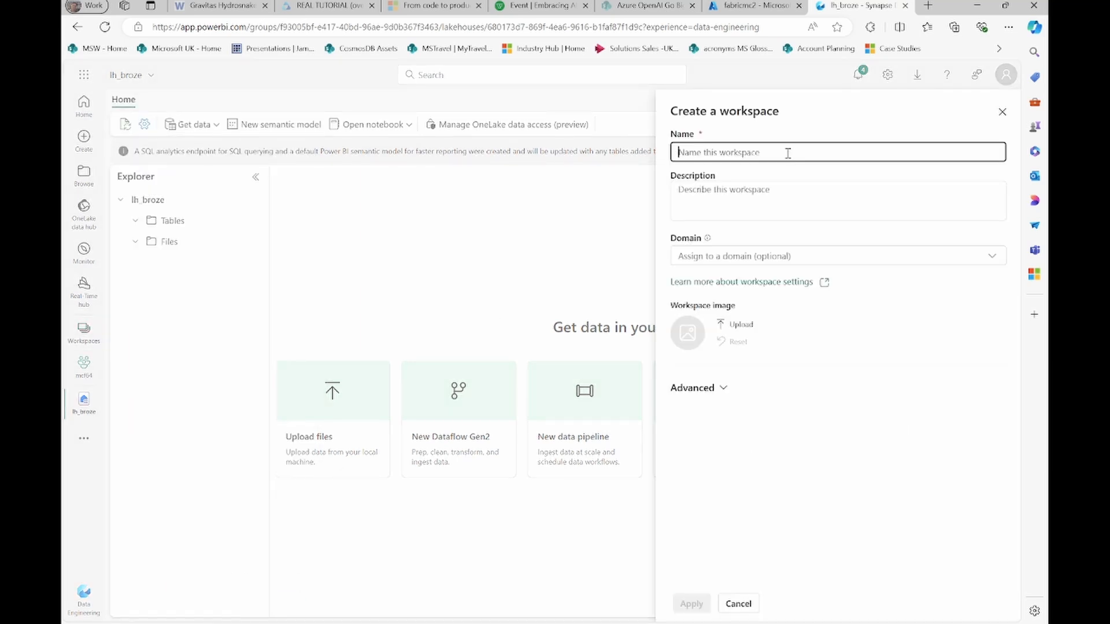
type("mcf2")
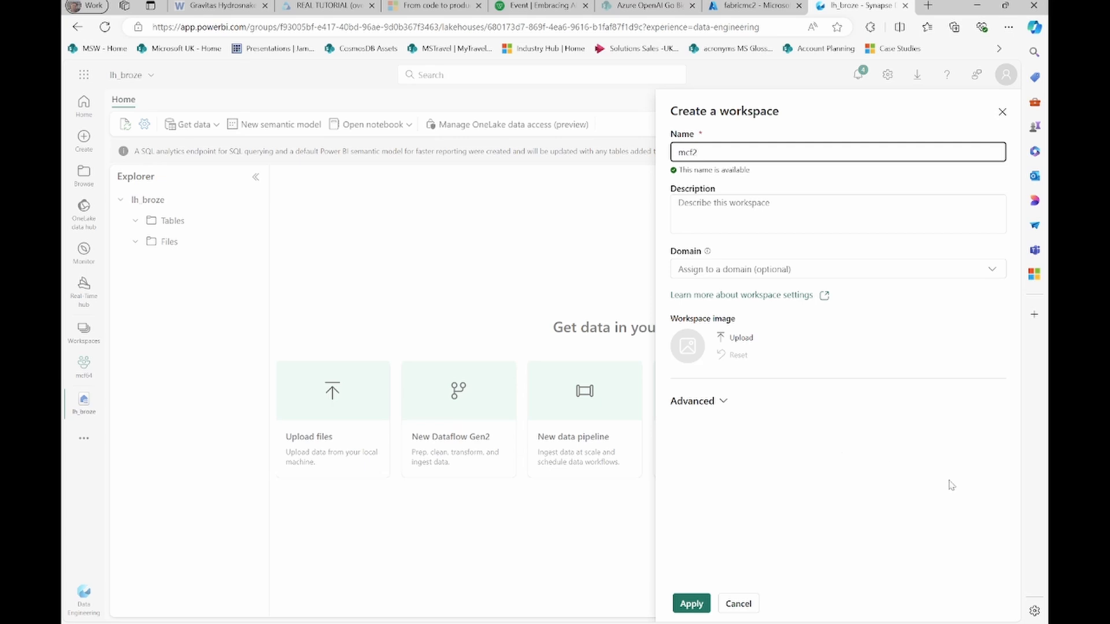
left_click(713, 404)
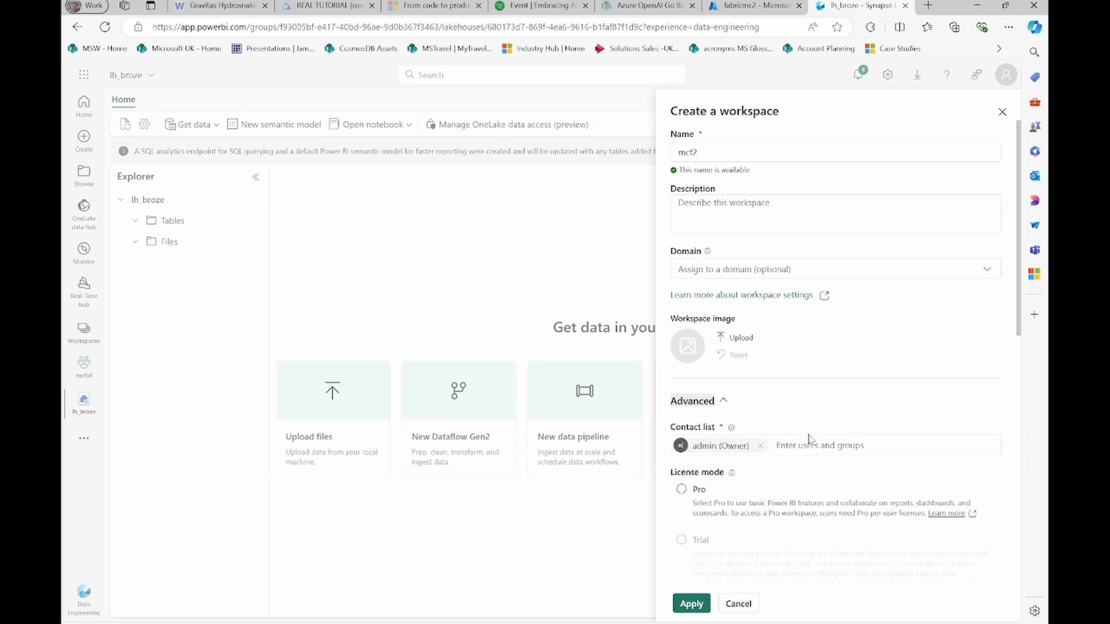
scroll(809, 440, "down", 5)
scroll(809, 440, "down", 3)
left_click(724, 444)
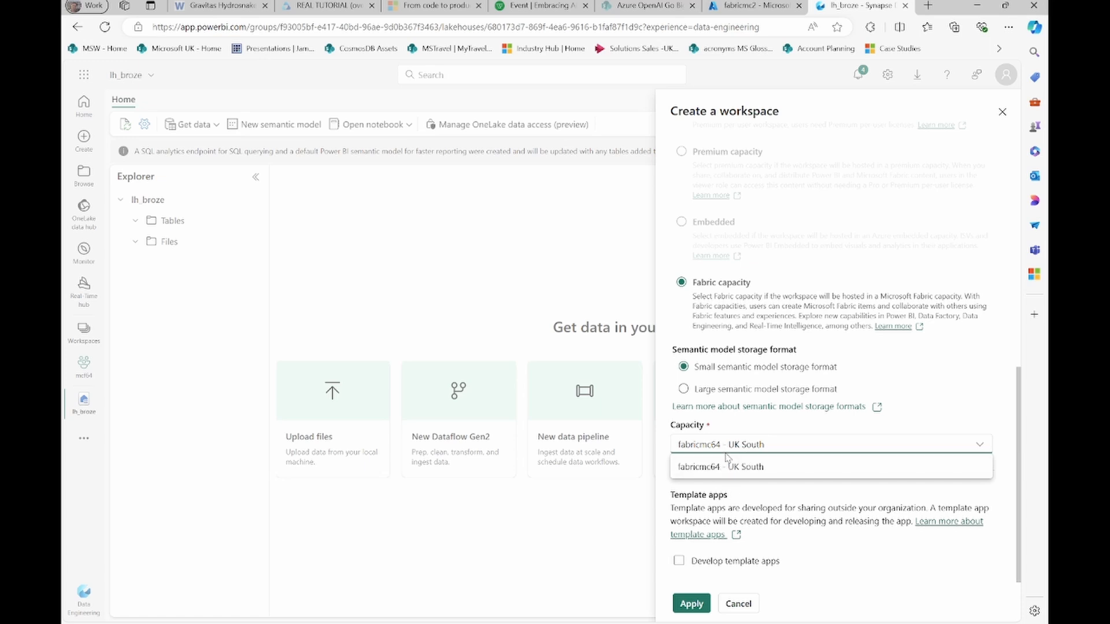
Return to the Azure portal and resume the paused fabricmc2 capacity.
left_click(755, 6)
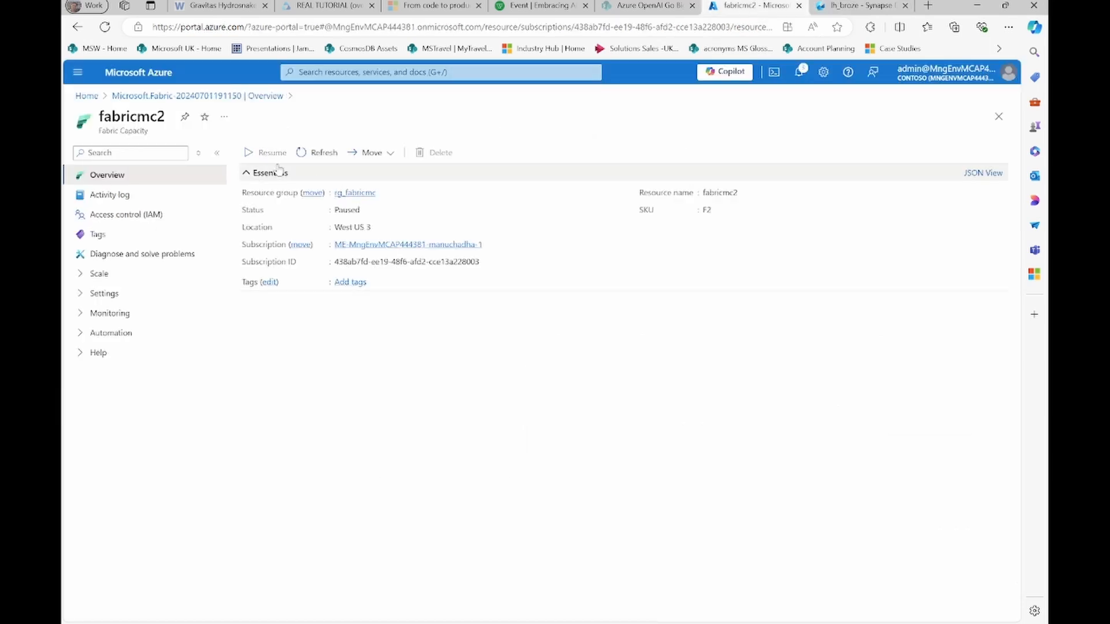
left_click(264, 153)
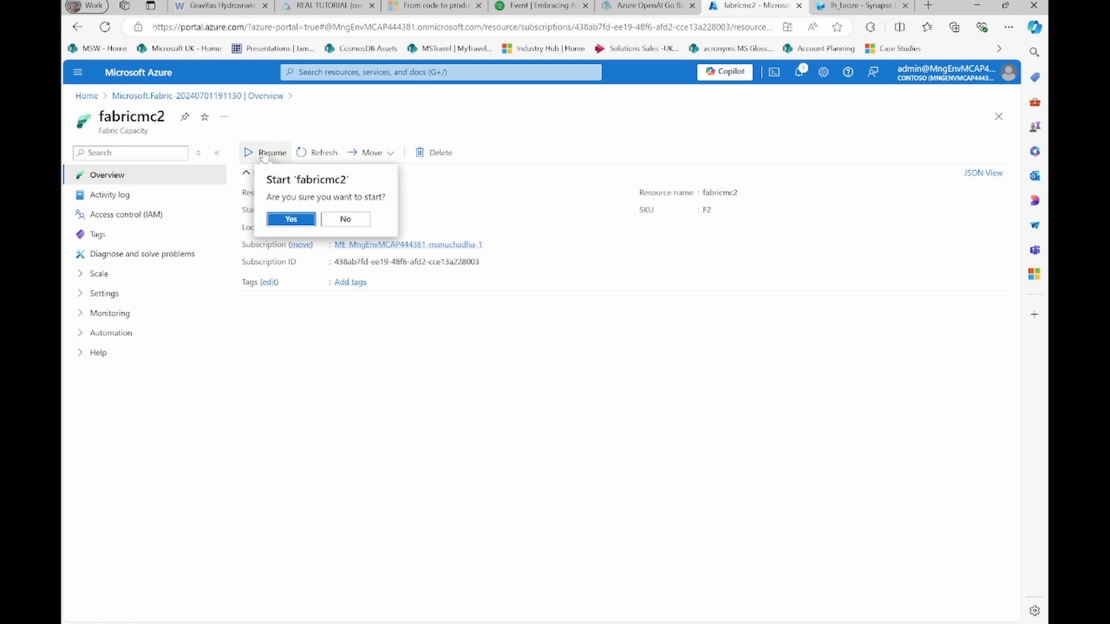
left_click(295, 219)
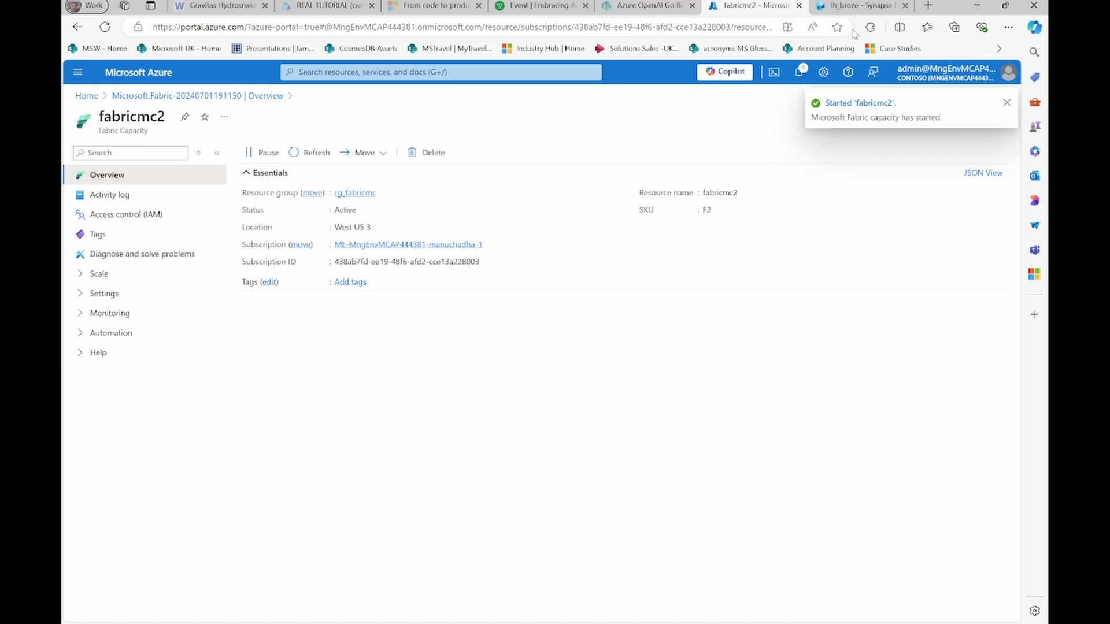
Switch to Power BI, discard the open workspace form and start a fresh workspace named mcf2.
left_click(836, 7)
left_click(219, 299)
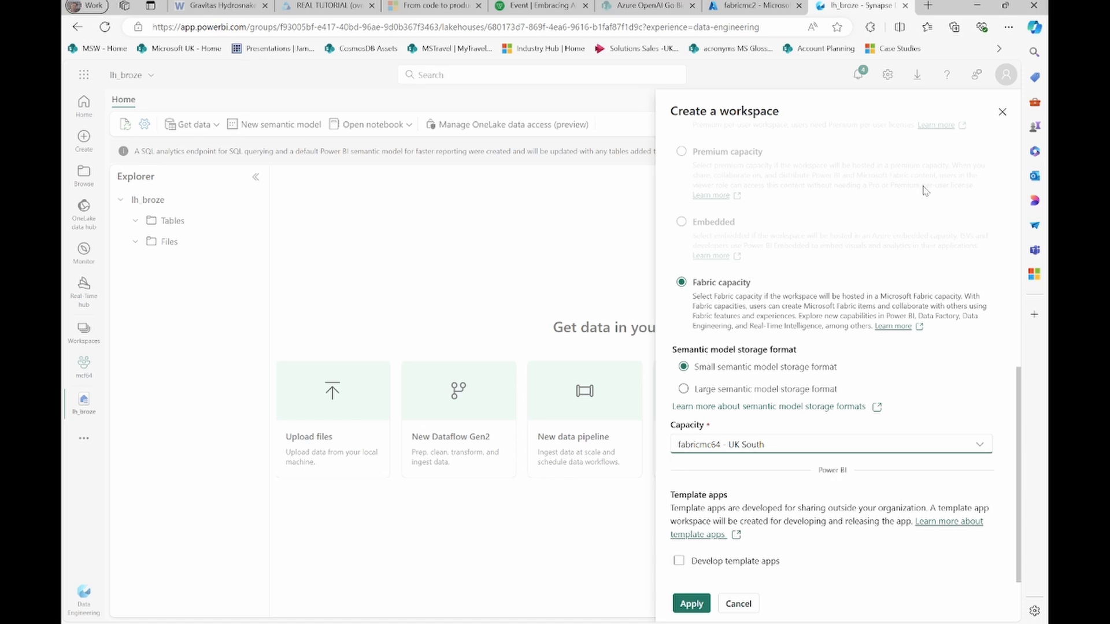
left_click(1002, 111)
left_click(84, 331)
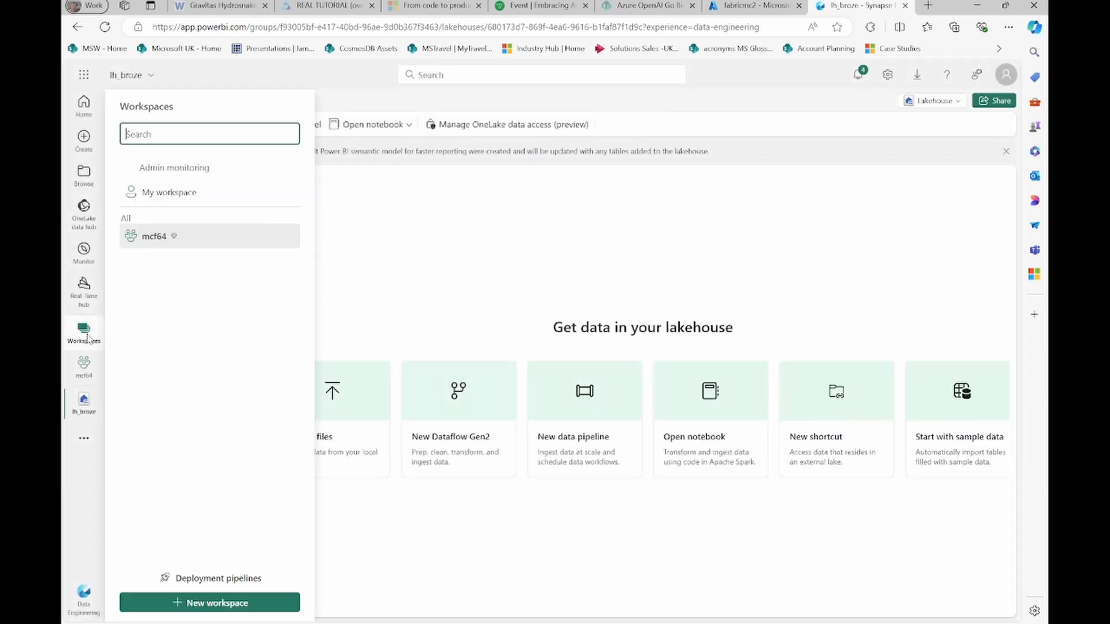
left_click(203, 603)
type("mcf2")
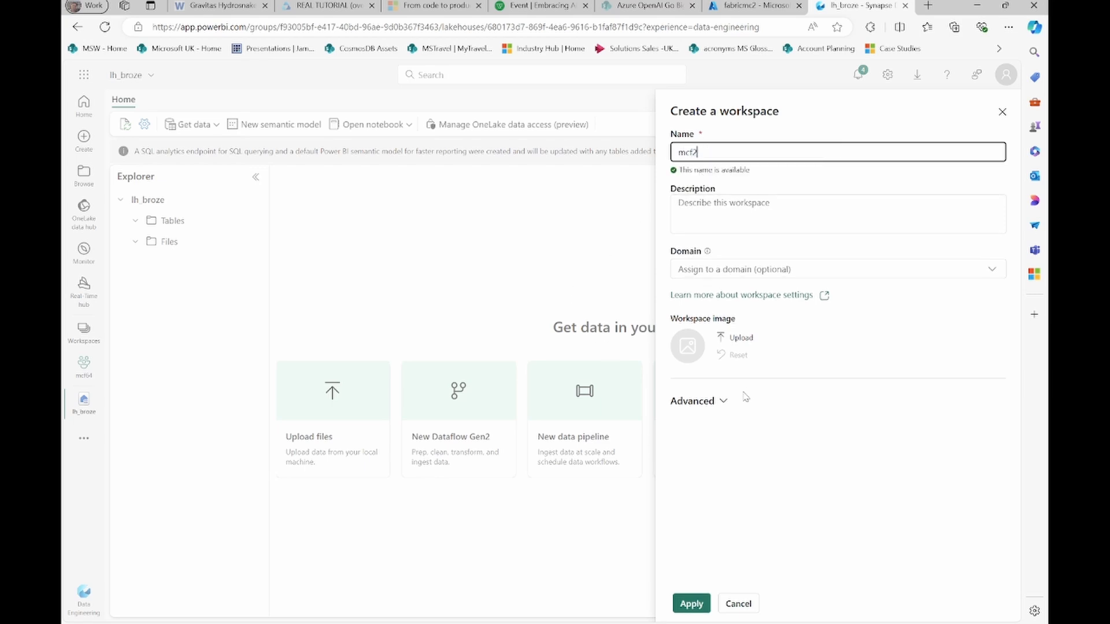
Assign the new workspace to the Fabric capacity fabricmc2 - West US 3 in the advanced settings and create it.
left_click(717, 400)
scroll(795, 439, "down", 10)
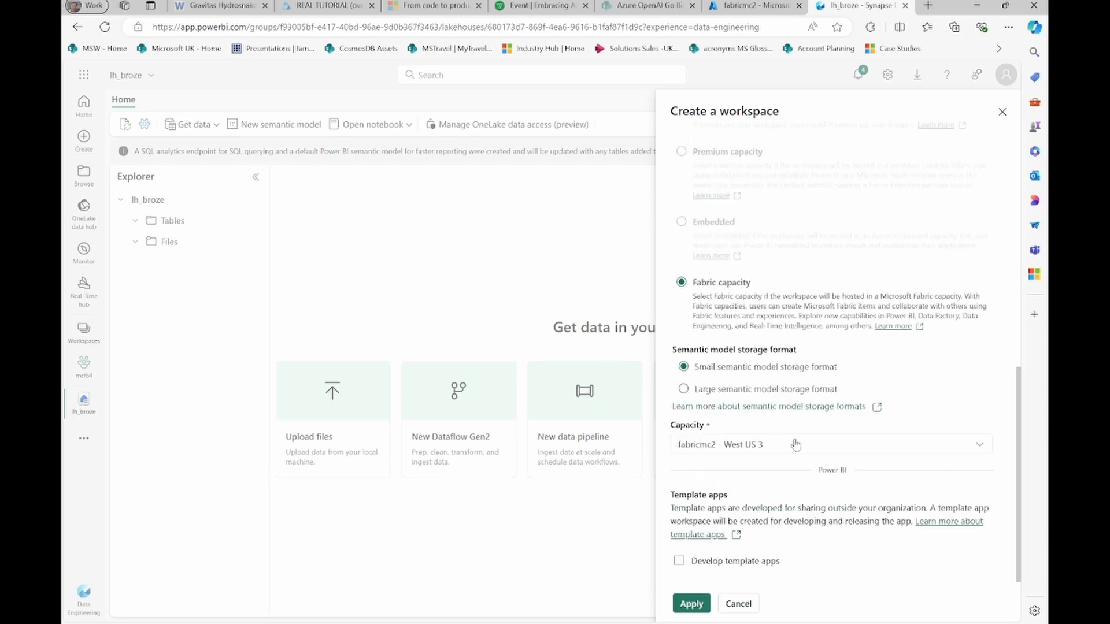
left_click(757, 444)
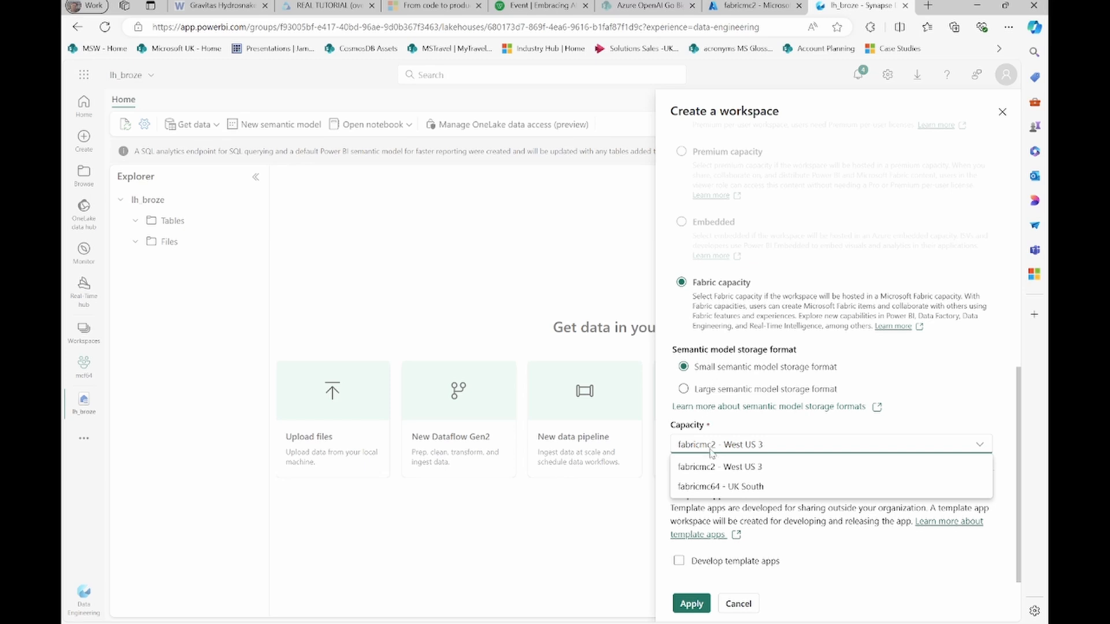
left_click(712, 467)
left_click(688, 602)
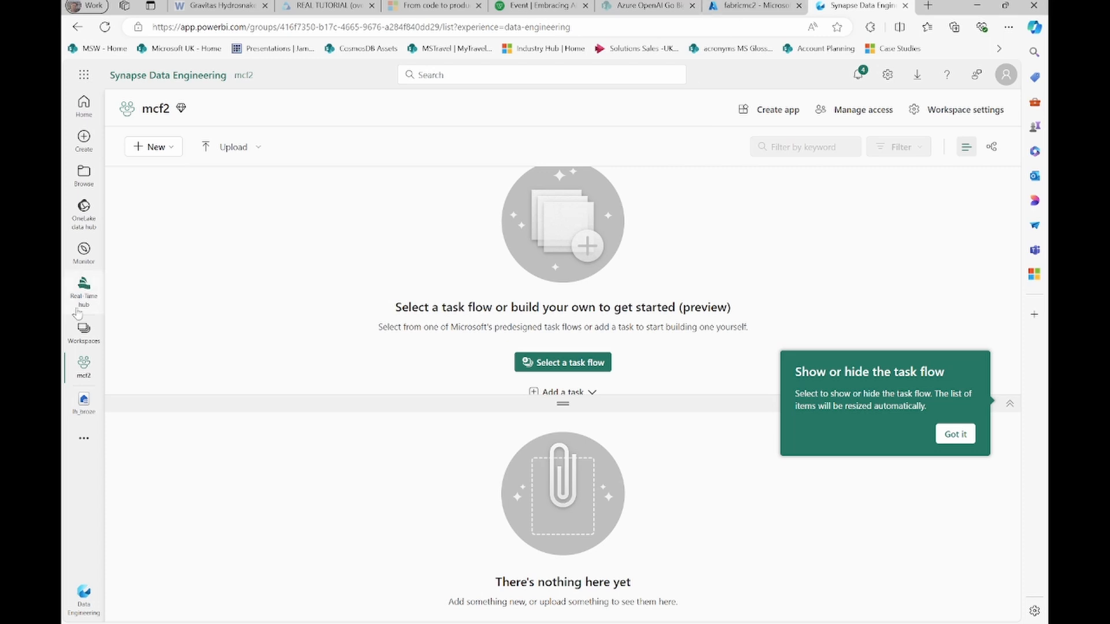
Remove the mcf2 workspace through its workspace settings and confirm the deletion.
left_click(84, 328)
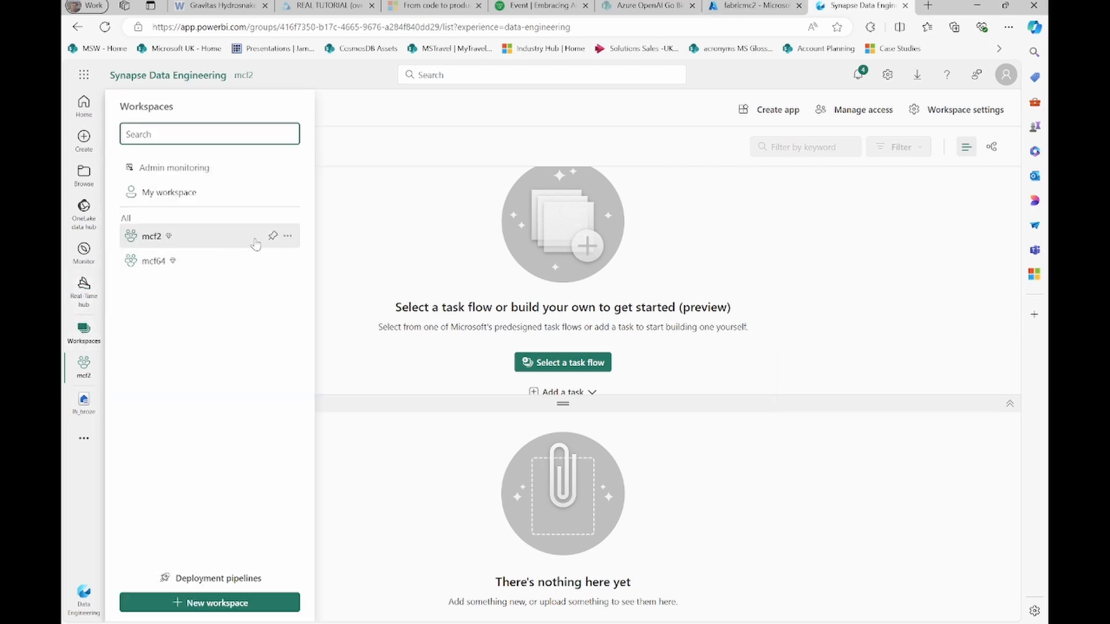
left_click(288, 235)
left_click(327, 258)
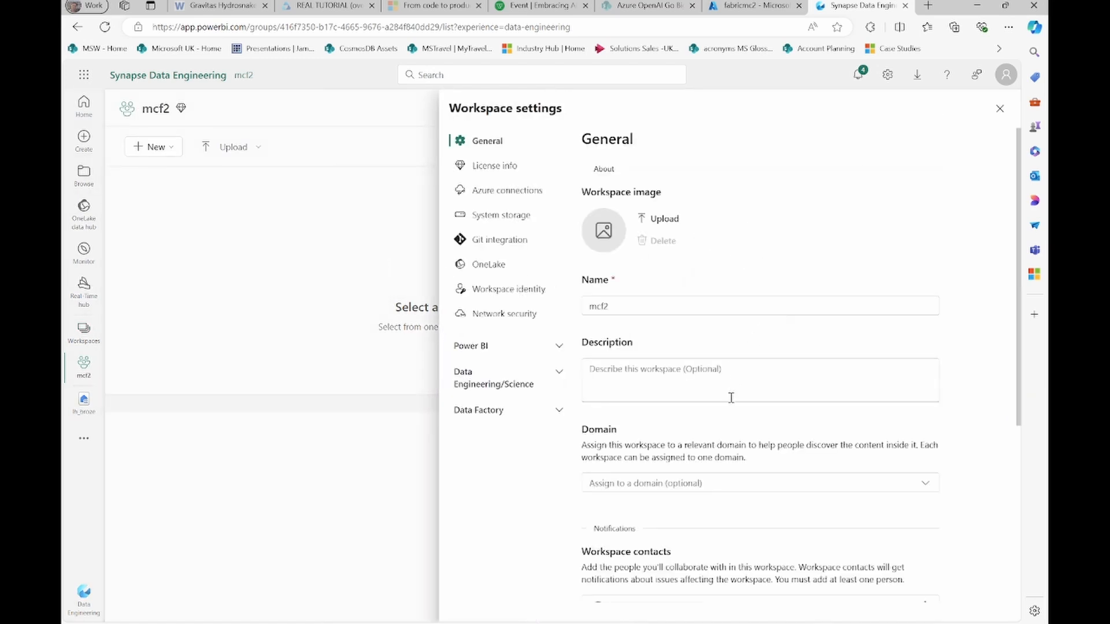
scroll(727, 438, "down", 5)
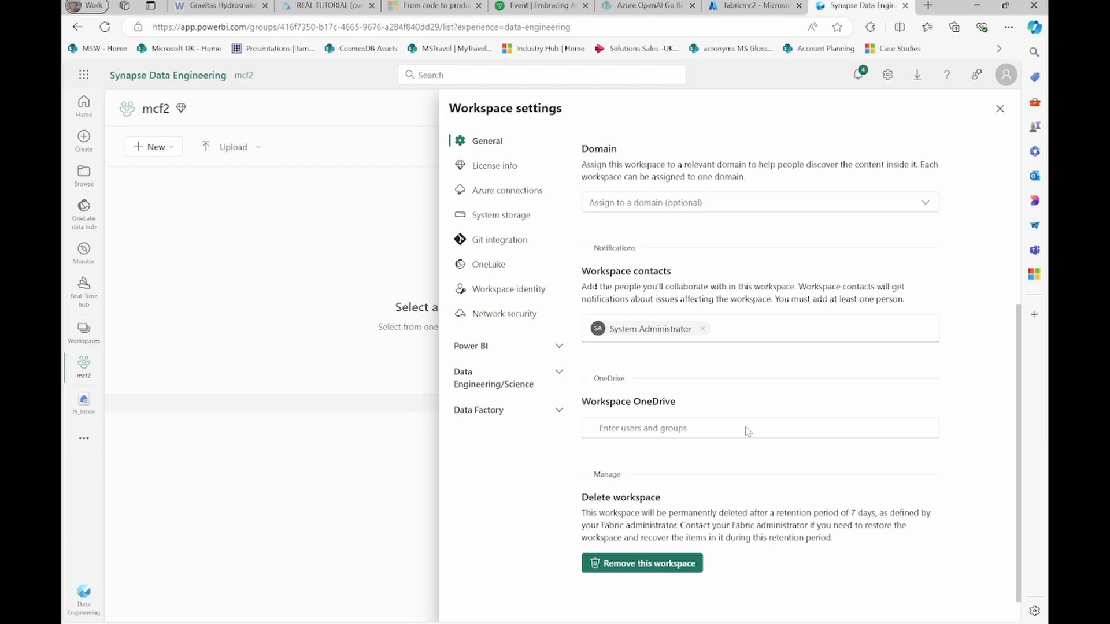
left_click(599, 557)
left_click(639, 365)
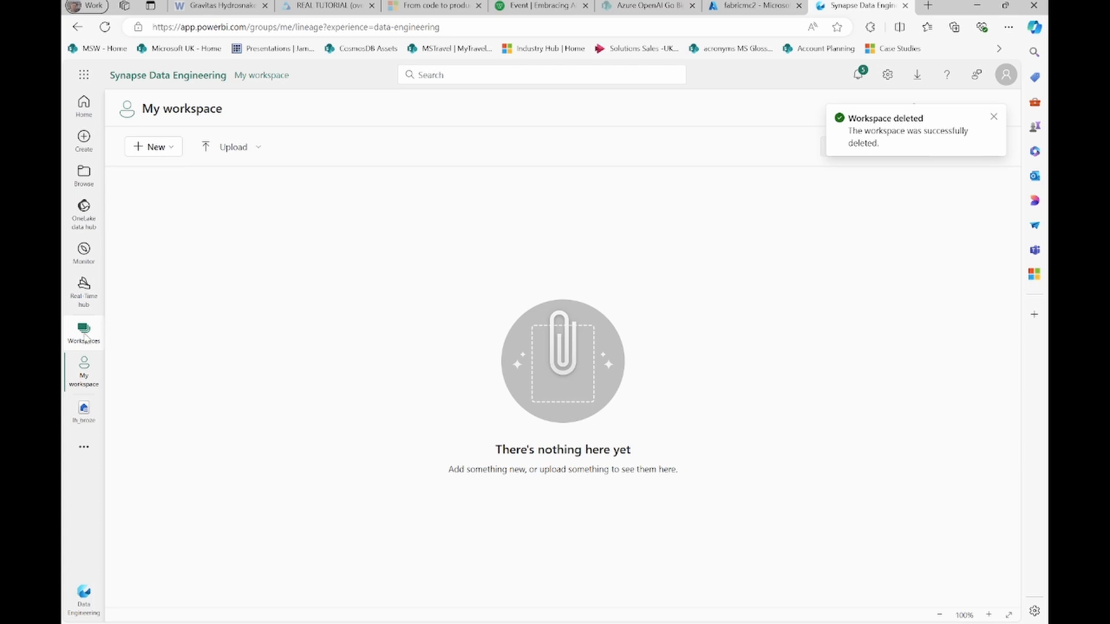
Remove the mcf64 workspace through its workspace settings and confirm the deletion.
left_click(84, 333)
left_click(287, 237)
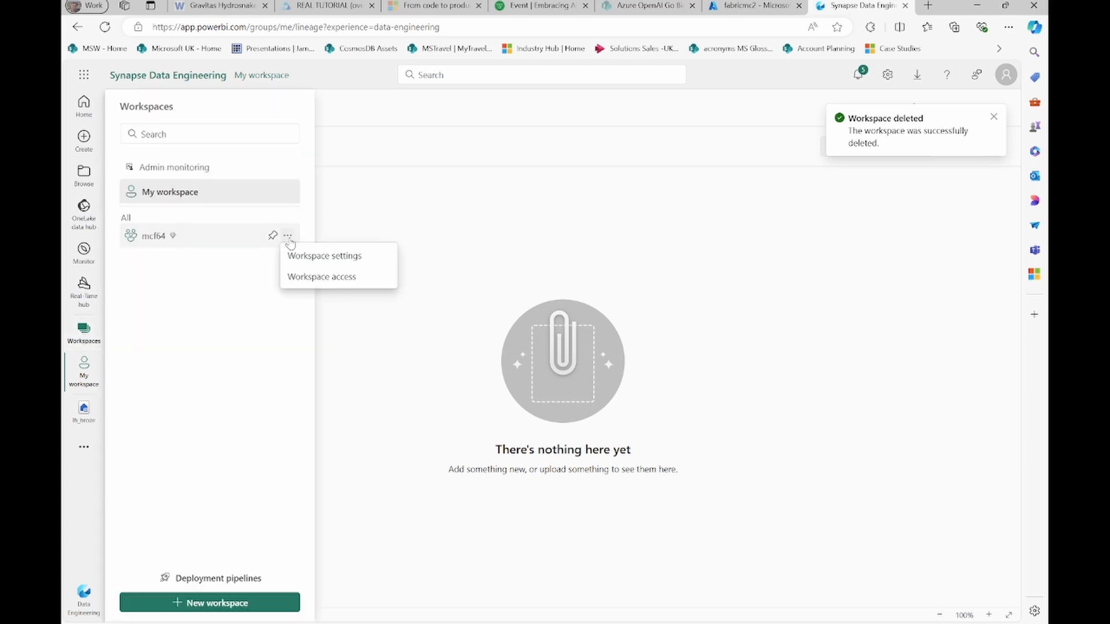
left_click(324, 256)
scroll(655, 494, "down", 5)
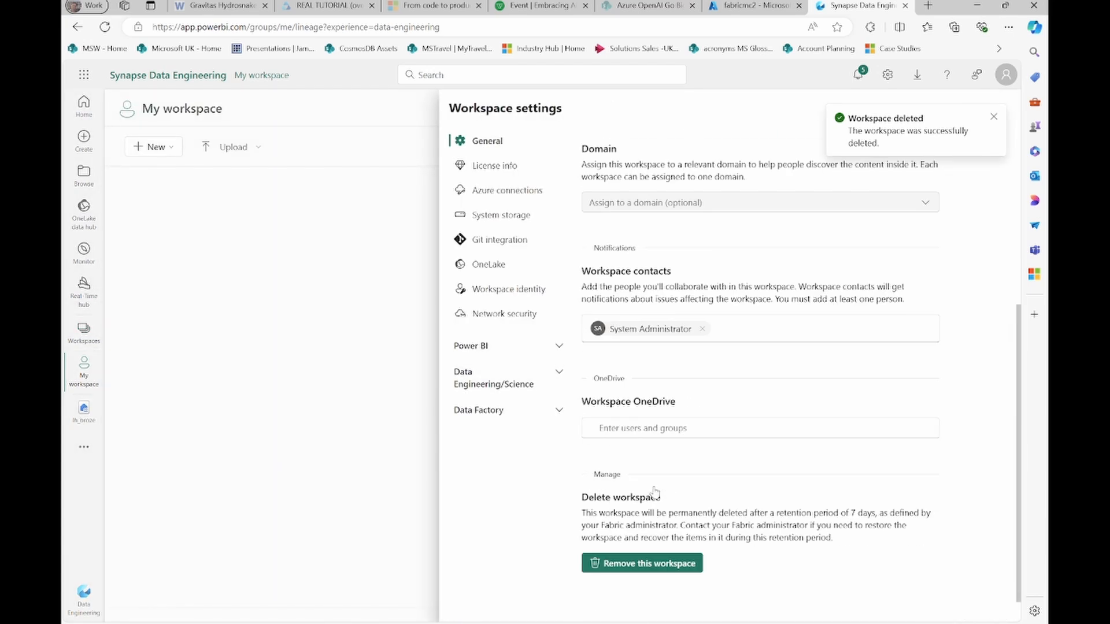
left_click(648, 569)
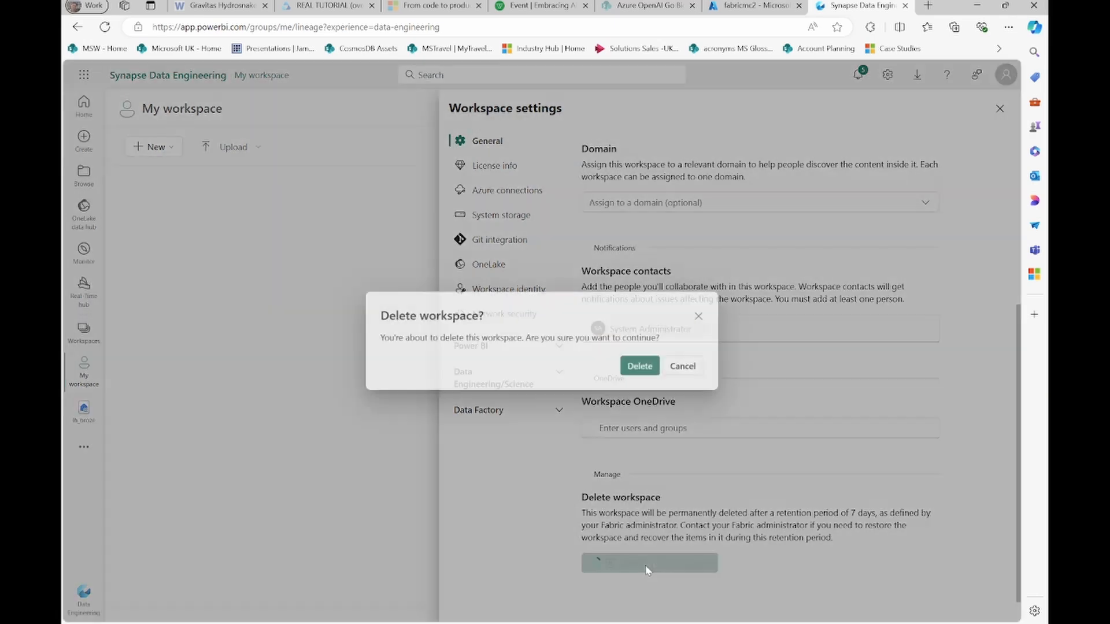
left_click(640, 366)
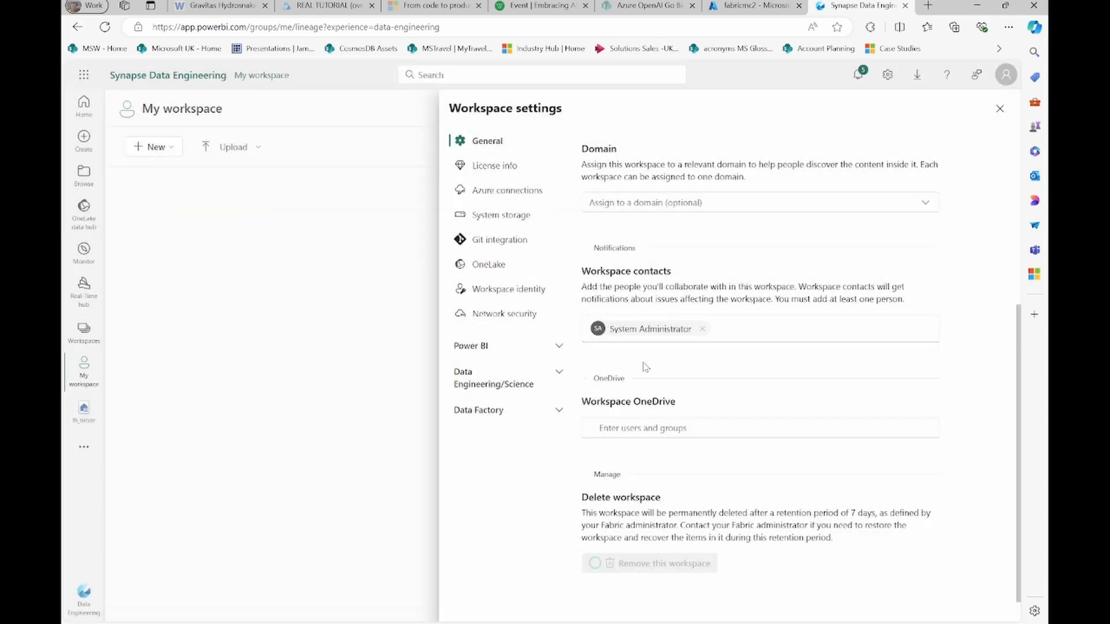
Switch to the Azure portal and delete the fabricmc2 capacity, confirming with its capacity name.
left_click(766, 6)
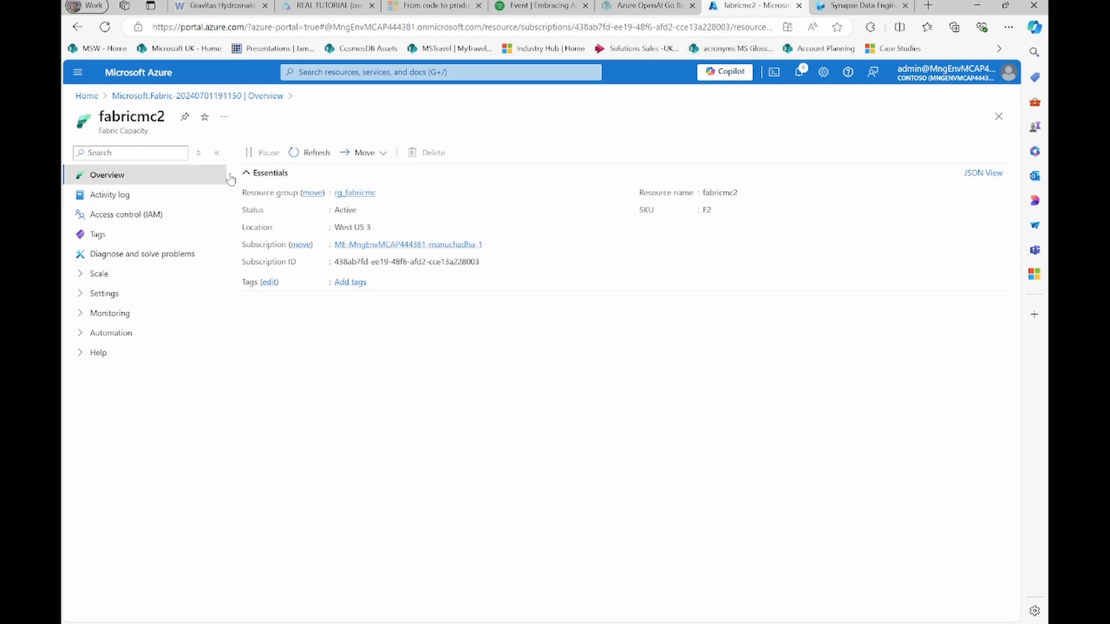
left_click(282, 157)
left_click(344, 218)
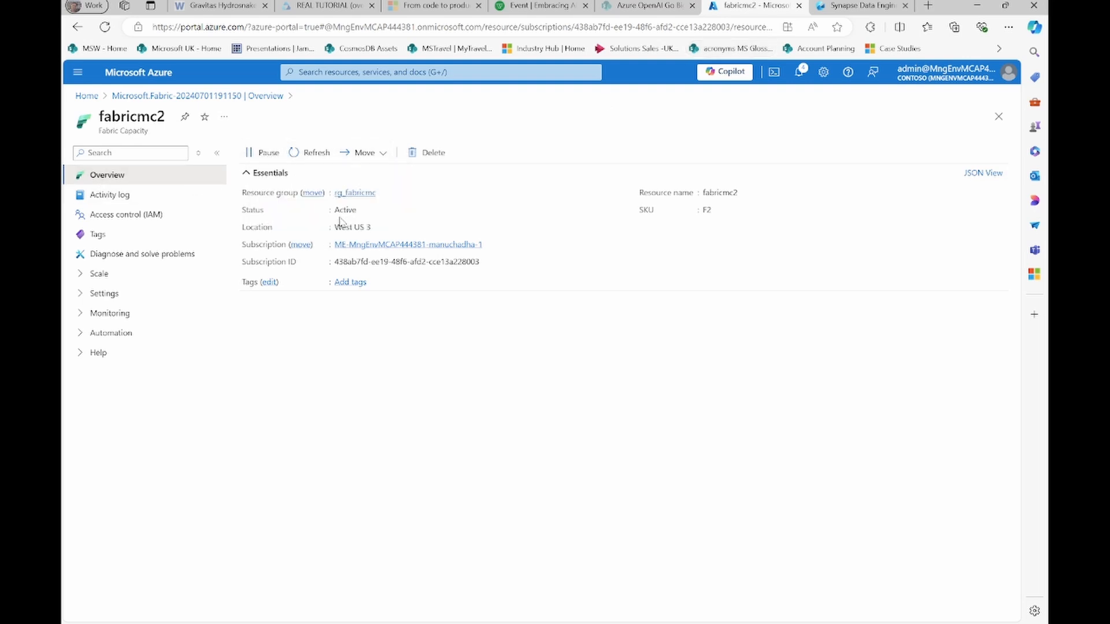
left_click(449, 157)
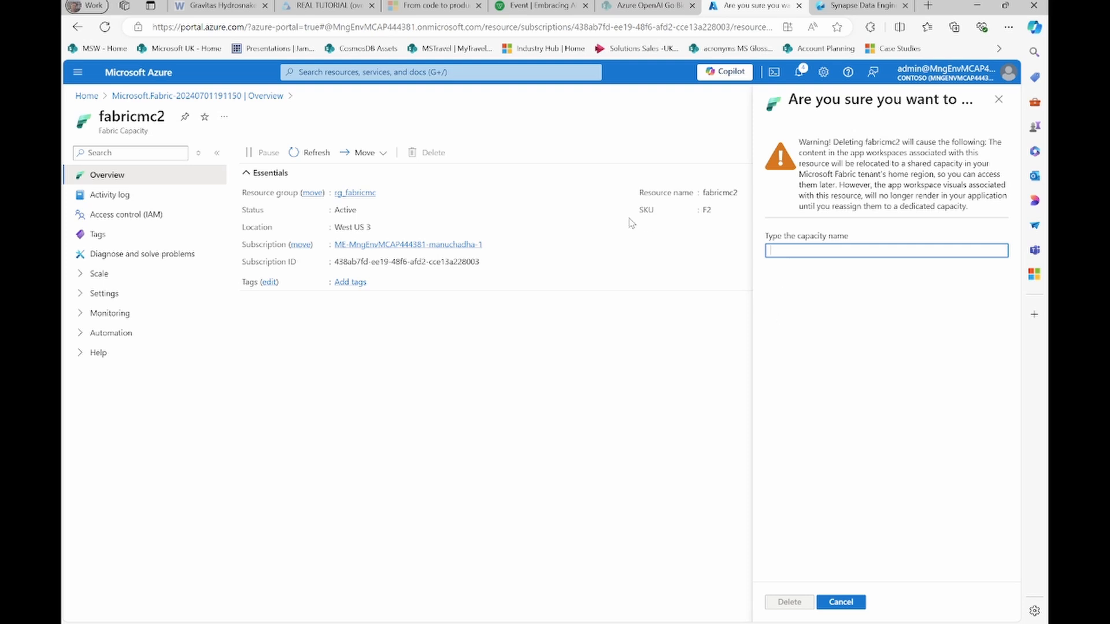
double_click(149, 119)
key("ctrl+c")
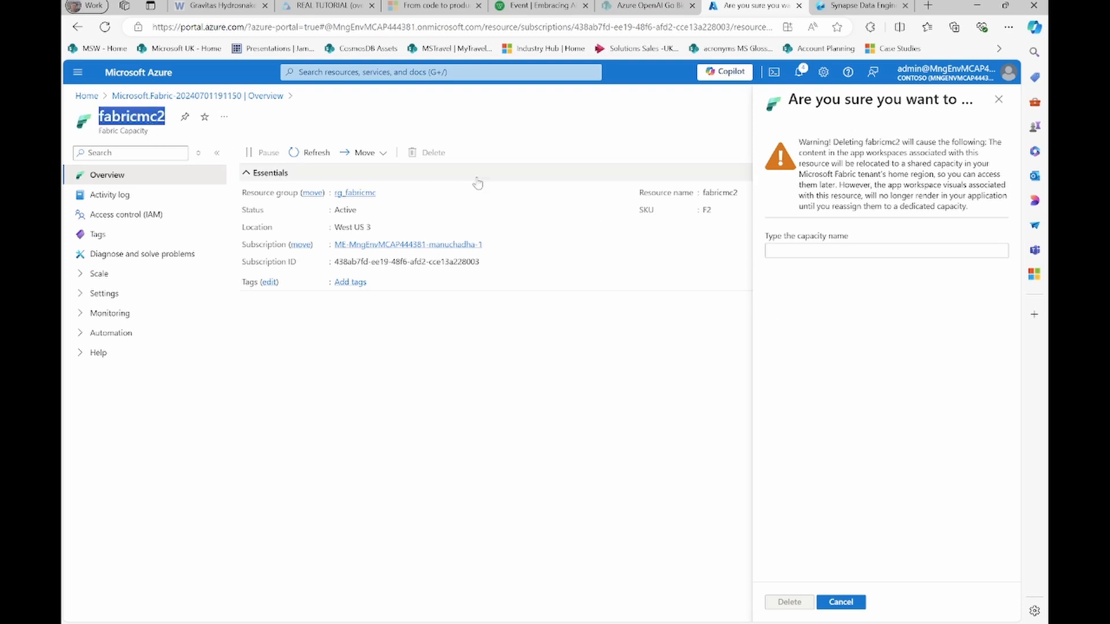
left_click(793, 254)
key("ctrl+v")
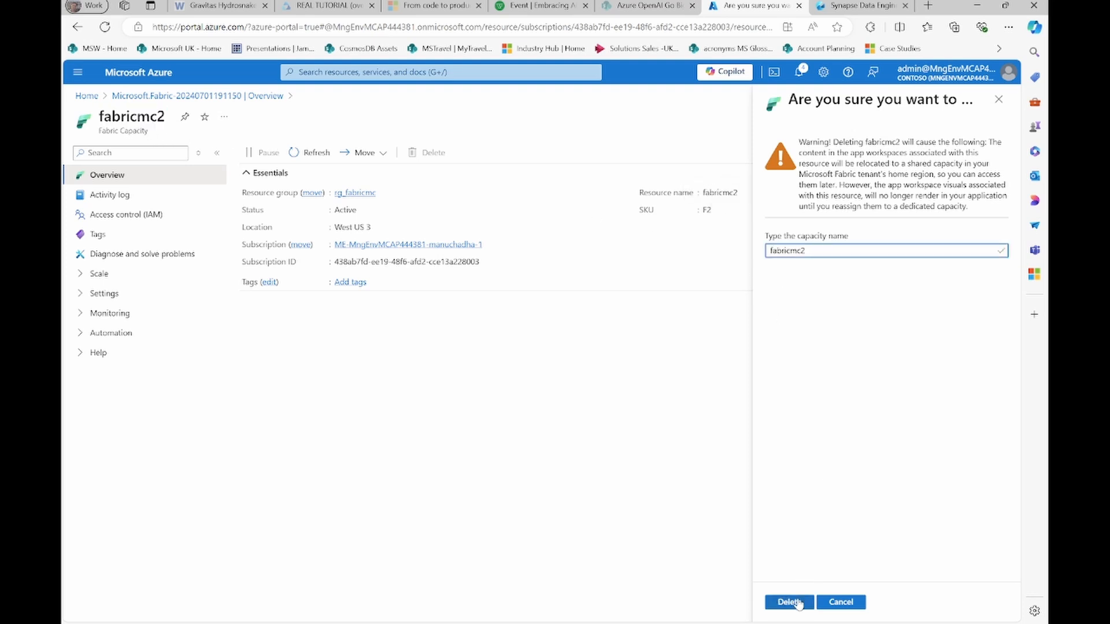
left_click(789, 602)
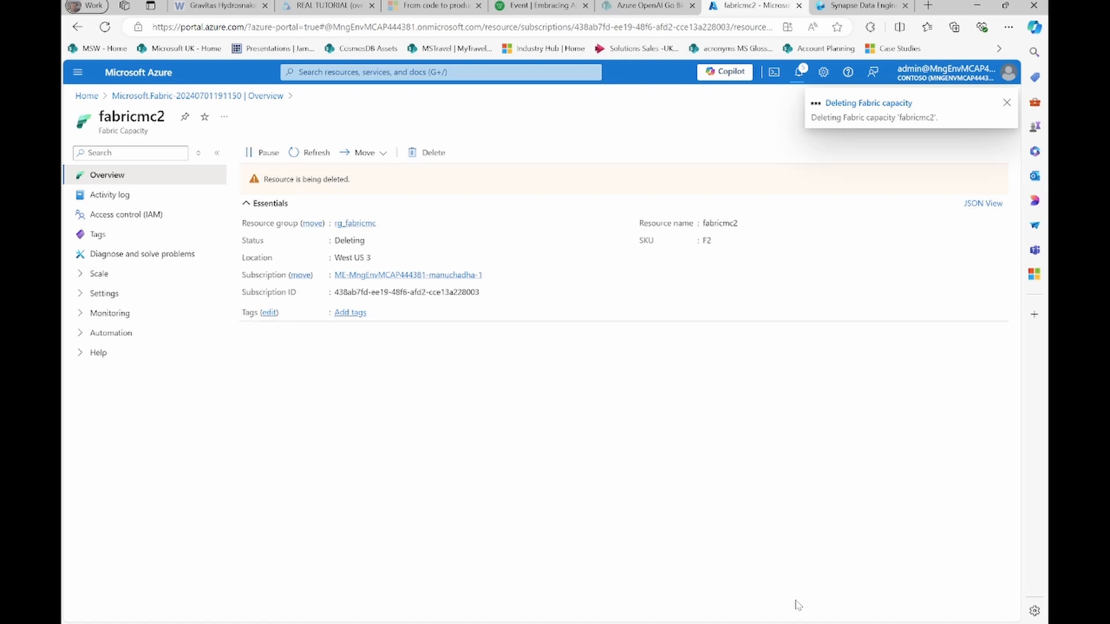
Open the fabricmc64 capacity from the Azure home page and delete it, confirming with its capacity name.
left_click(84, 97)
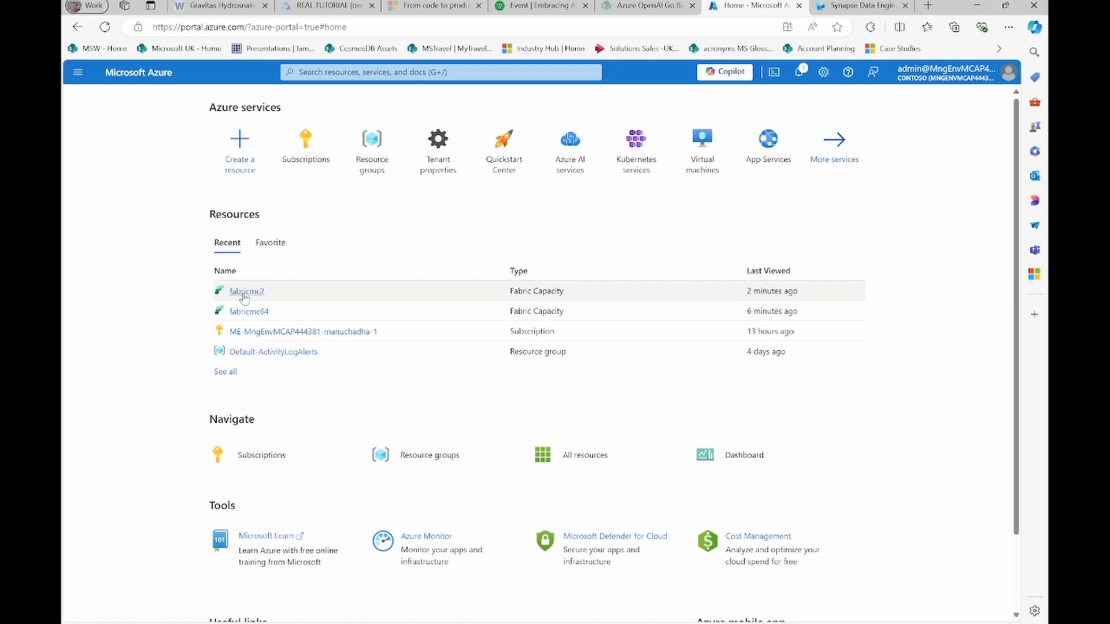
left_click(248, 313)
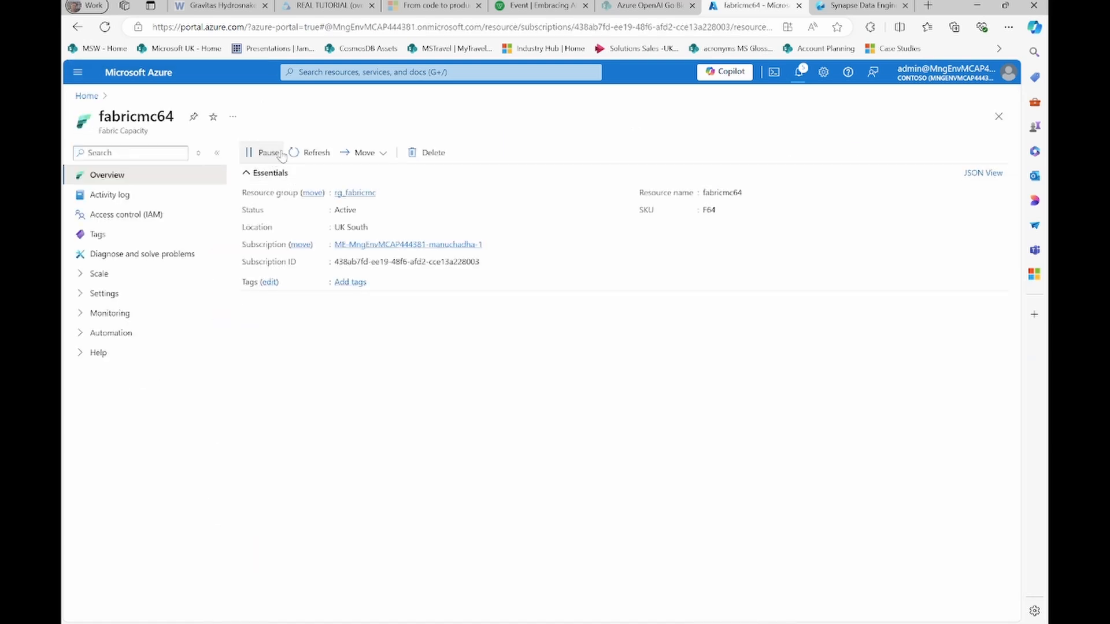
left_click(418, 156)
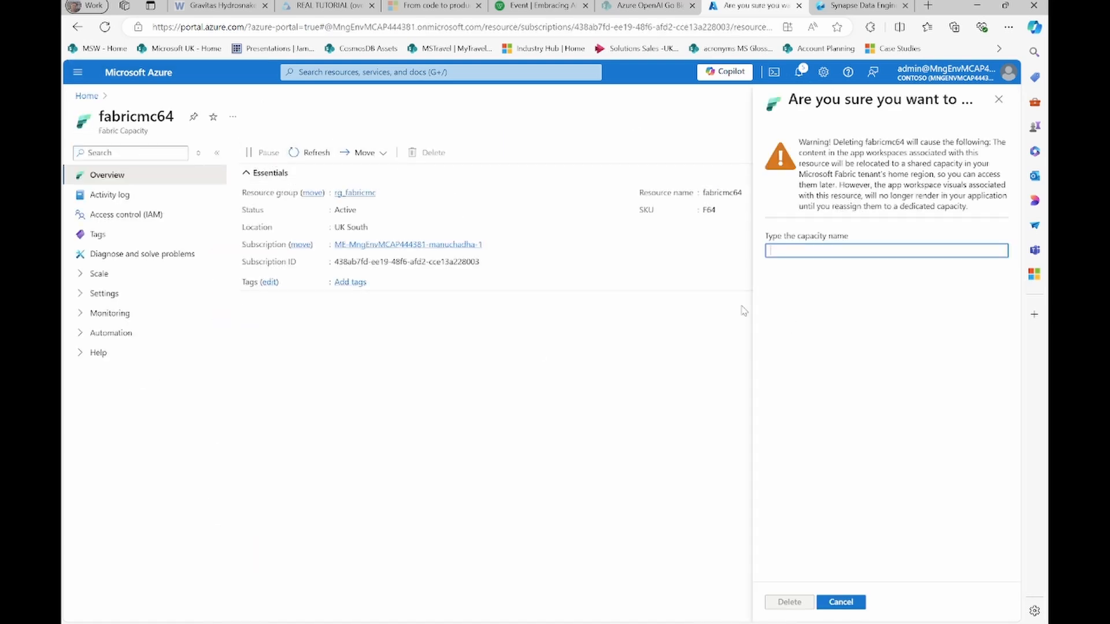
double_click(148, 116)
key("ctrl+c")
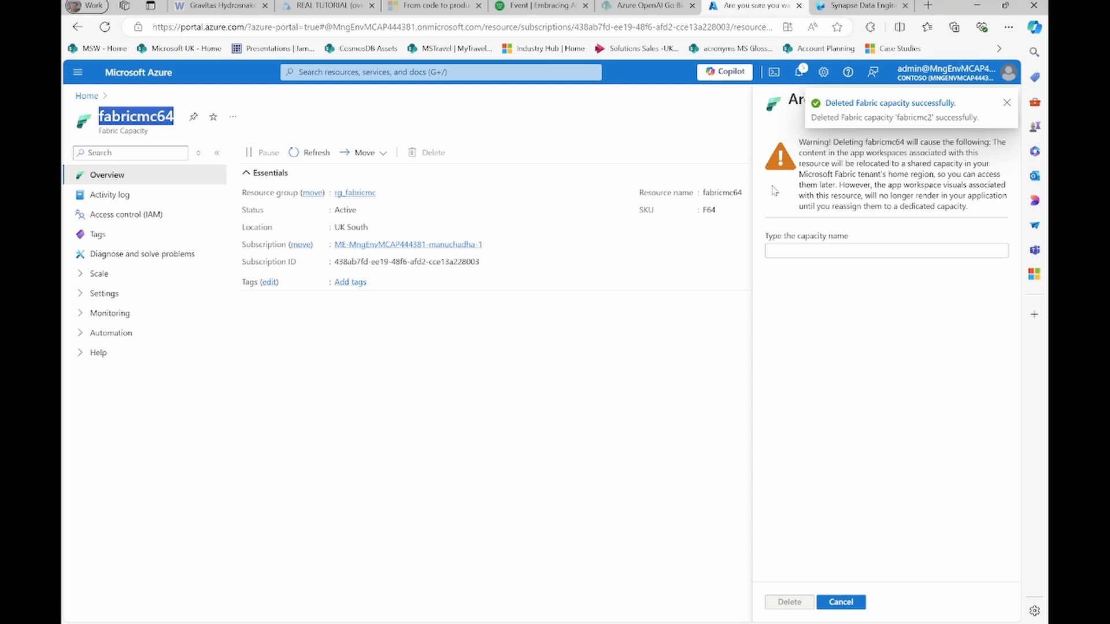
left_click(800, 251)
key("ctrl+v")
left_click(797, 604)
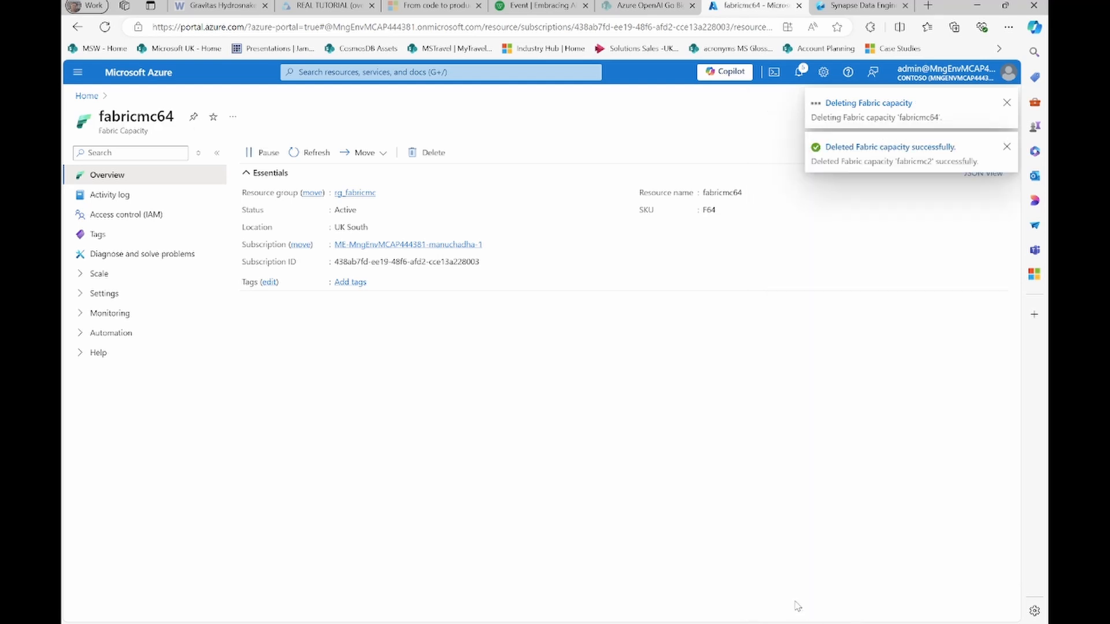